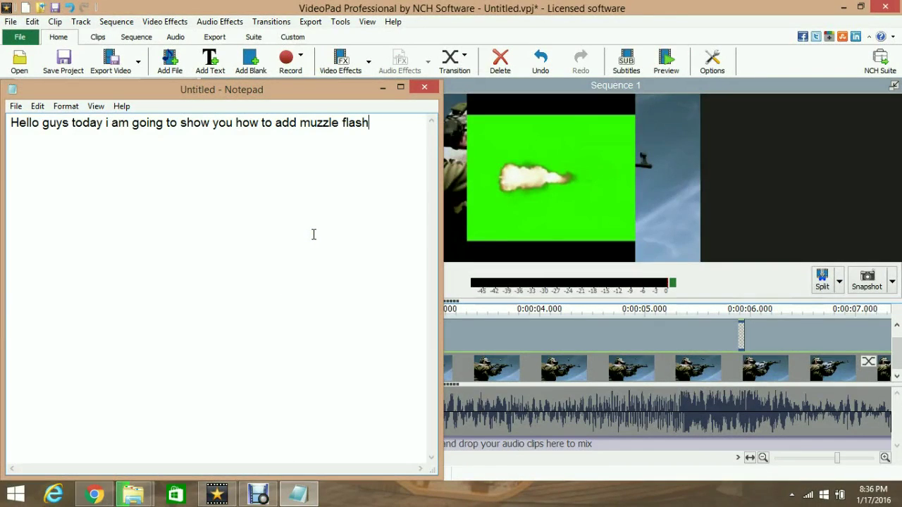
Step: Maximize Notepad, erase the muzzle-flash intro note, then minimize Notepad to reveal VideoPad
{"action": "double_click", "coordinate": [344, 90]}
{"action": "type", "text": "in videopad video editor..I have alread"}
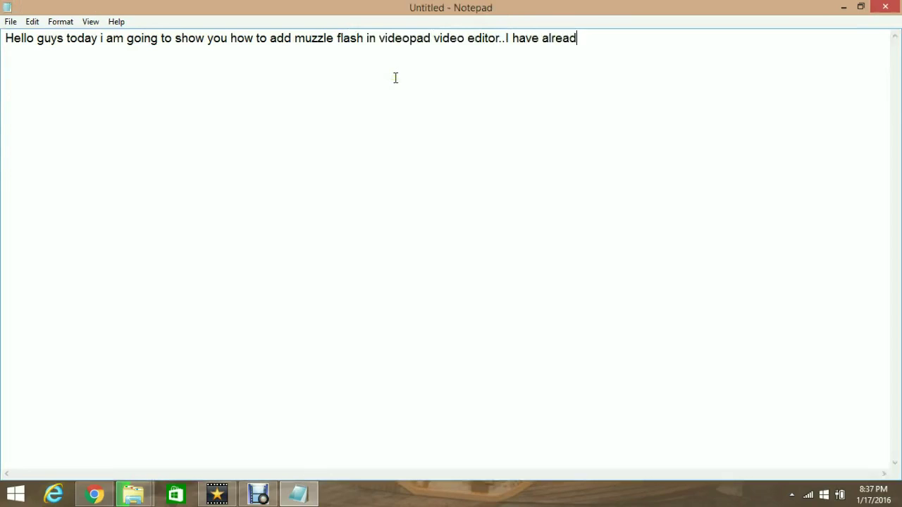
{"action": "type", "text": "y uploaded the files"}
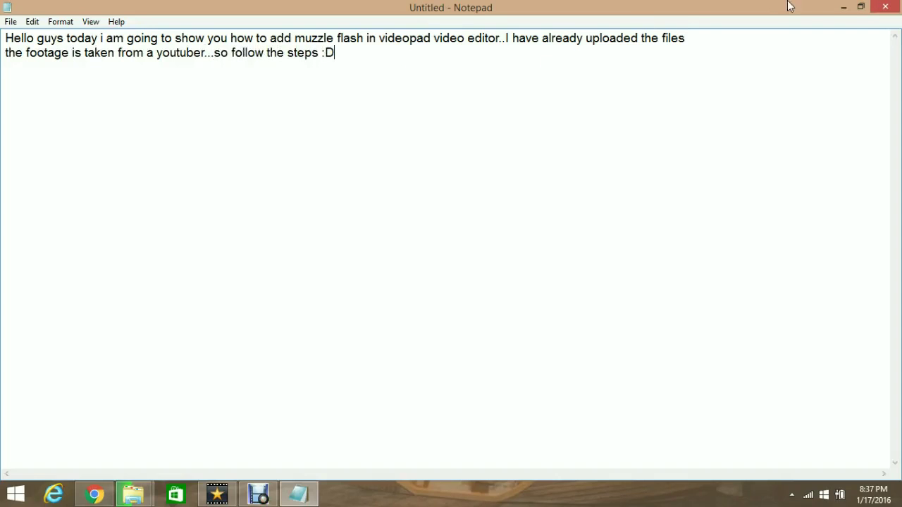
{"action": "key", "text": "ctrl+a"}
{"action": "key", "text": "Delete"}
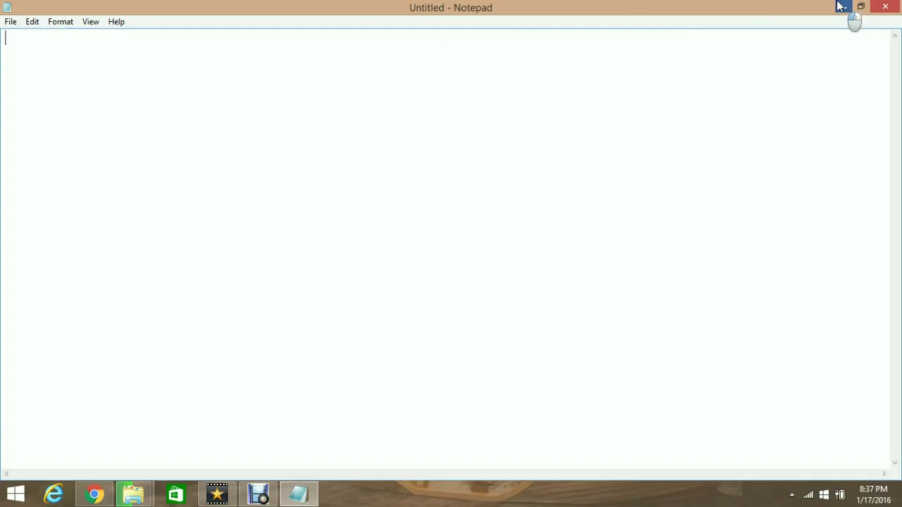
{"action": "left_click", "coordinate": [843, 7]}
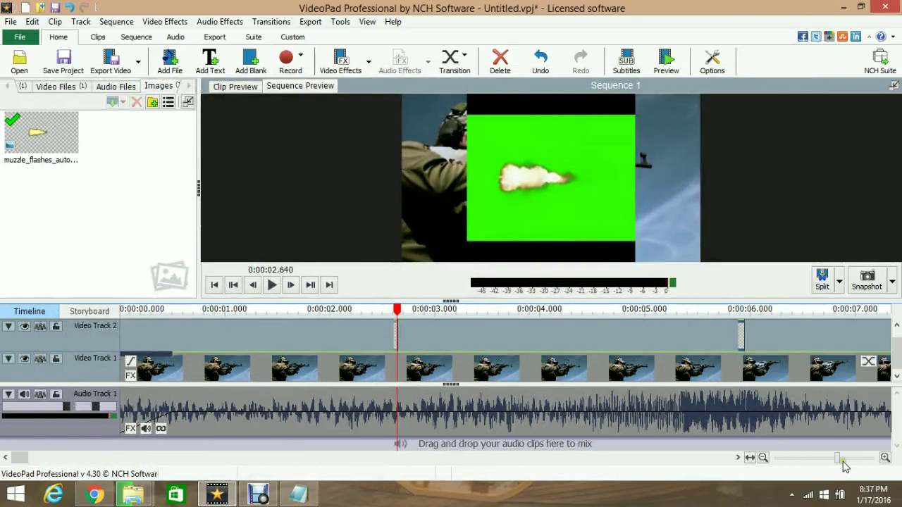
Step: Add Green Screen to the muzzle flash clip with the Foreground slider fully right
{"action": "left_click_drag", "start_coordinate": [843, 458], "coordinate": [857, 458]}
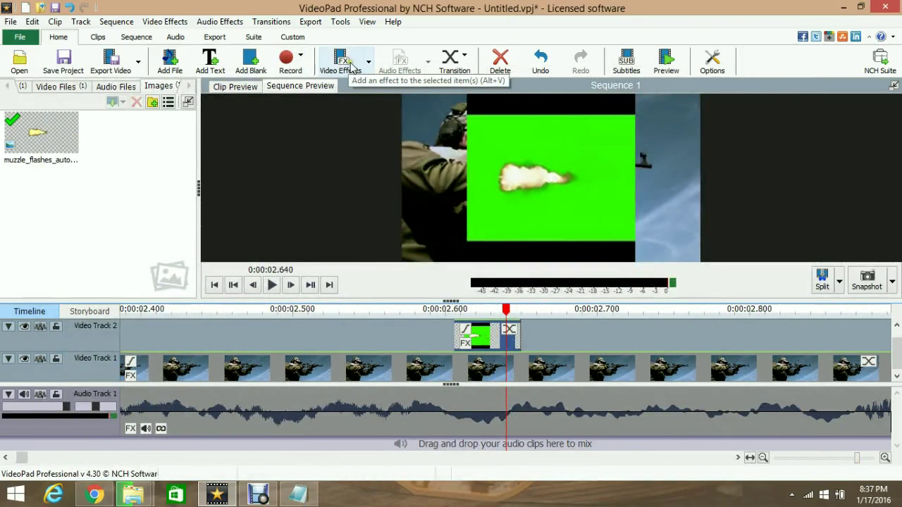
{"action": "left_click", "coordinate": [341, 62]}
{"action": "left_click", "coordinate": [21, 49]}
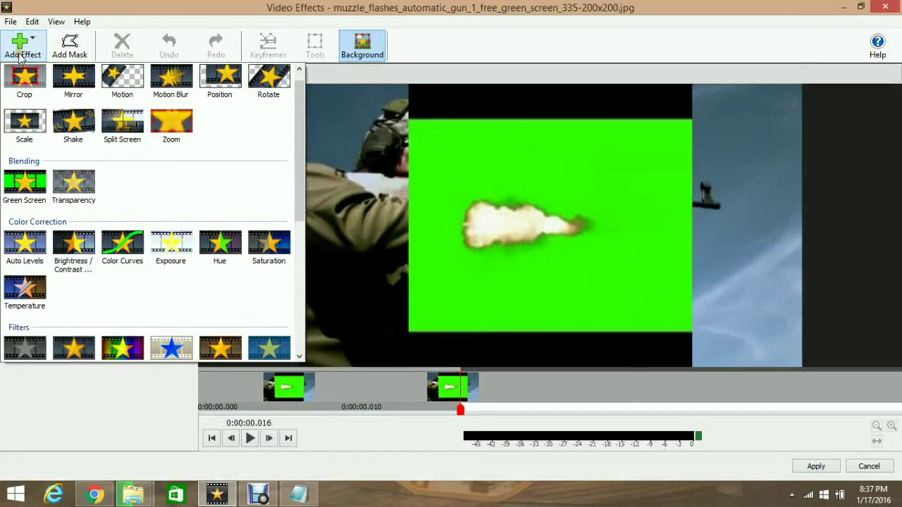
{"action": "left_click", "coordinate": [25, 183]}
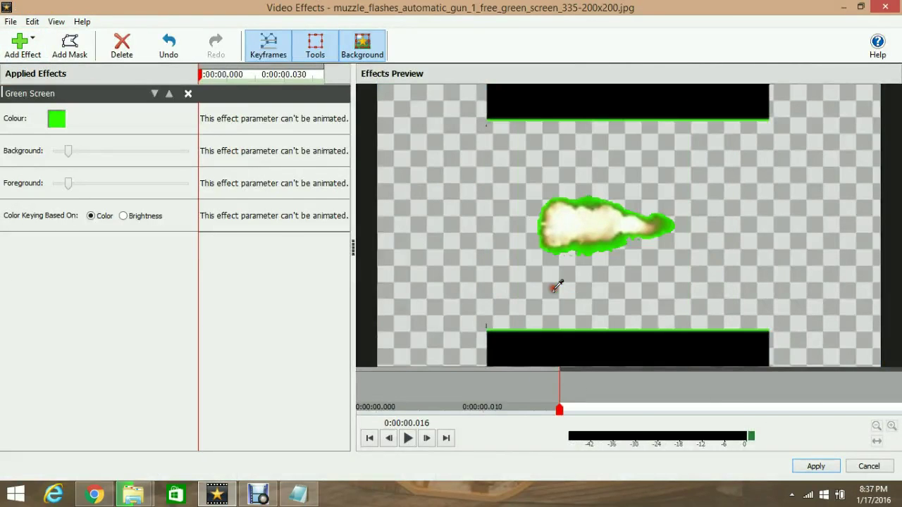
{"action": "left_click_drag", "start_coordinate": [69, 184], "coordinate": [183, 185]}
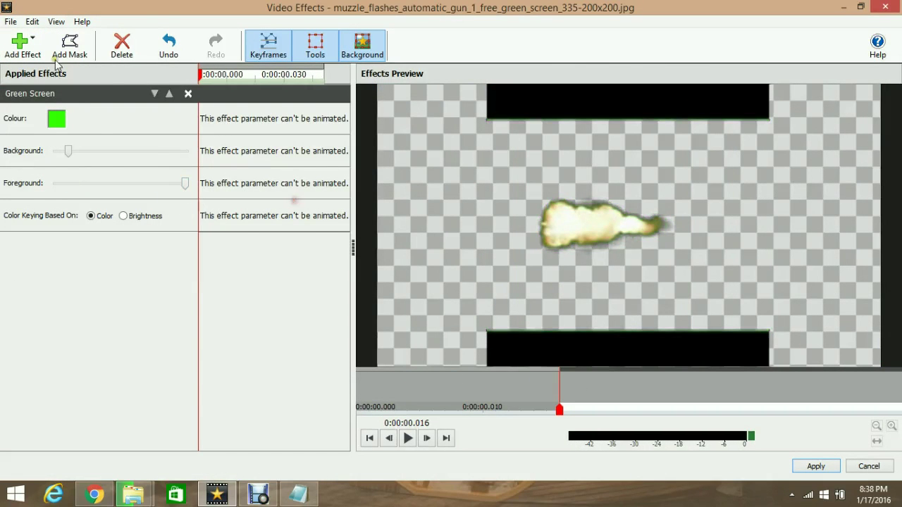
{"action": "left_click", "coordinate": [22, 48]}
Step: Crop the flash clip around the barrel to X1 27.56, Y1 26.17, X2 71.92, Y2 78.74
{"action": "left_click", "coordinate": [24, 79]}
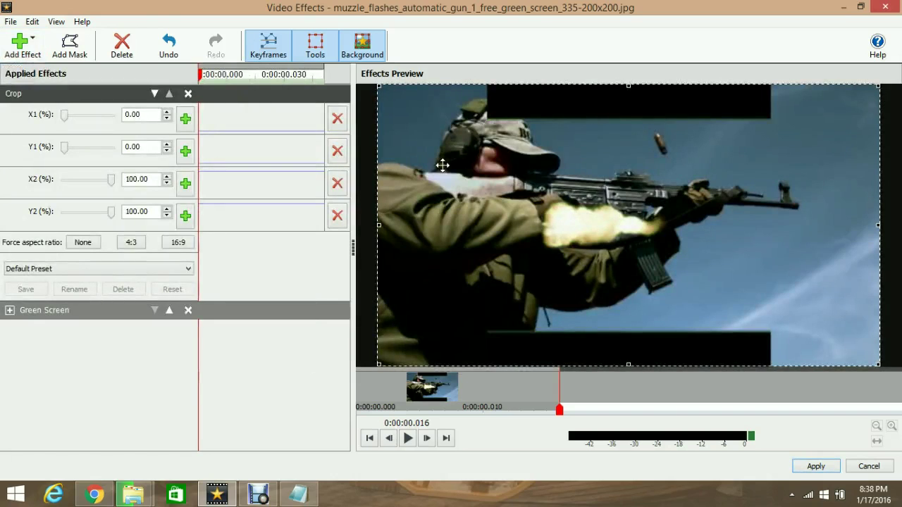
{"action": "left_click", "coordinate": [444, 409]}
{"action": "left_click_drag", "start_coordinate": [876, 364], "coordinate": [755, 305]}
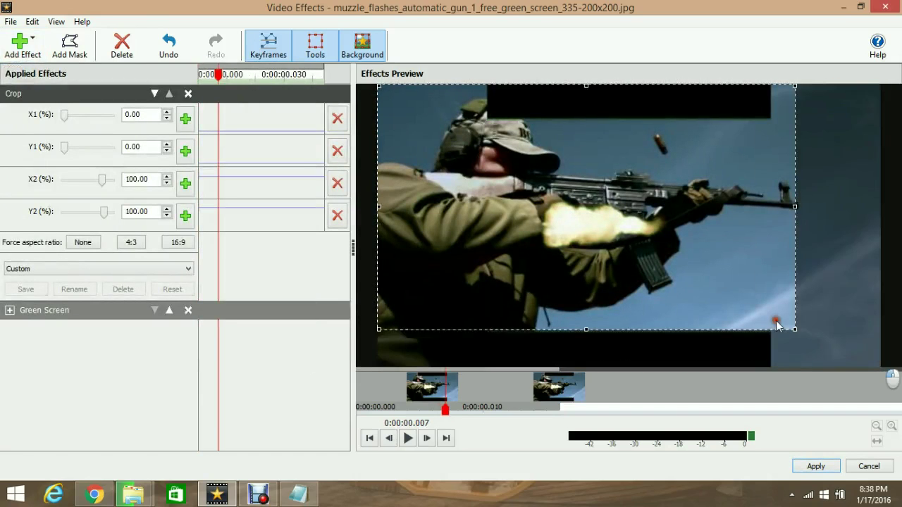
{"action": "left_click_drag", "start_coordinate": [379, 85], "coordinate": [515, 157]}
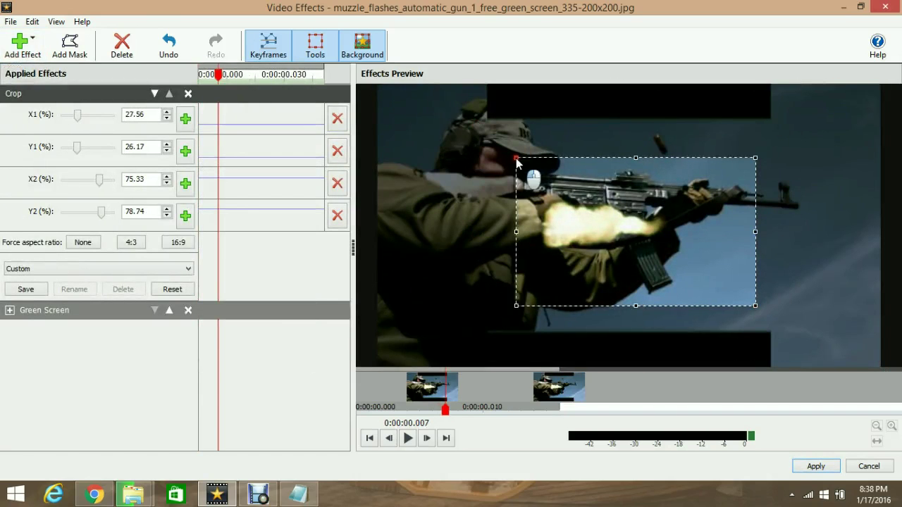
{"action": "left_click_drag", "start_coordinate": [755, 231], "coordinate": [737, 232]}
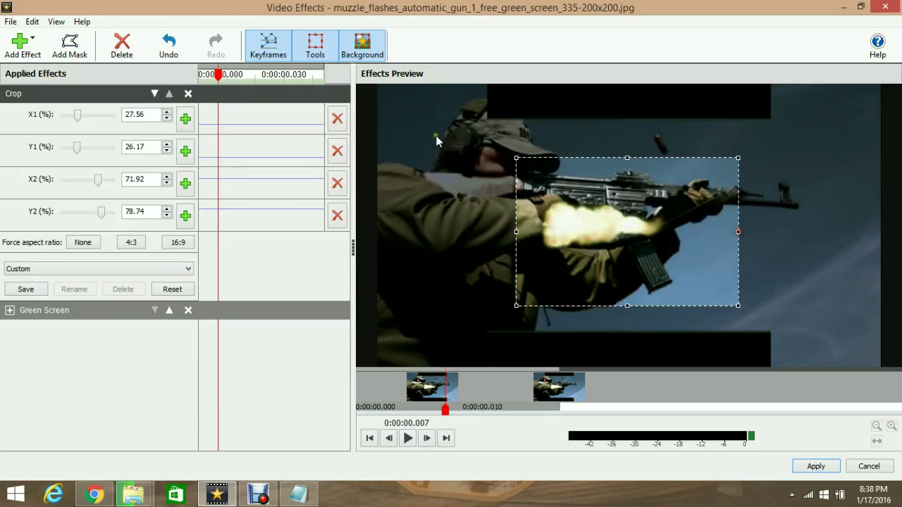
{"action": "left_click", "coordinate": [22, 45]}
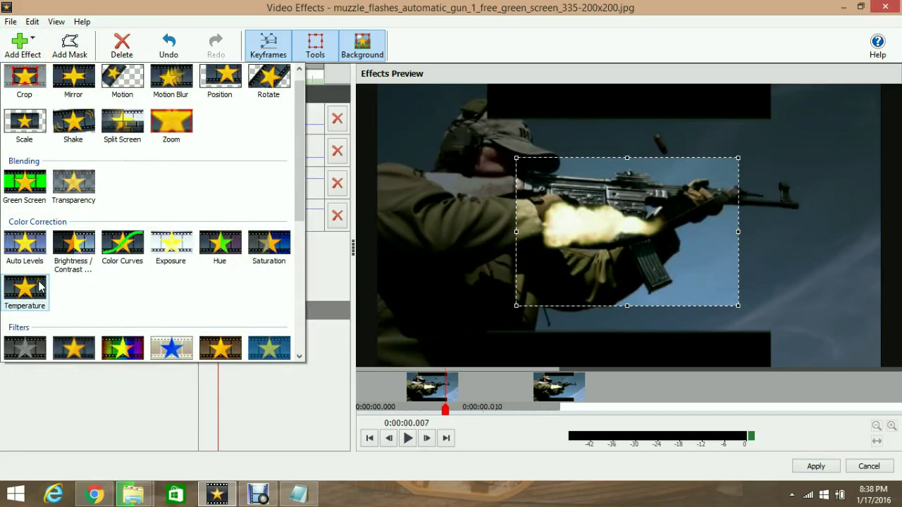
{"action": "left_click", "coordinate": [25, 292]}
Step: Set the Temperature offset to 60.00 and add Transparency at 70% opacity
{"action": "double_click", "coordinate": [134, 116]}
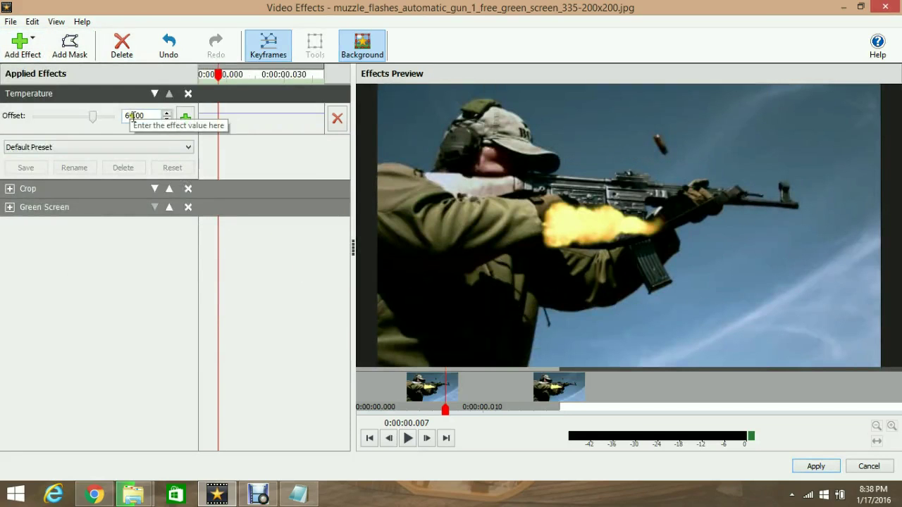
{"action": "type", "text": "60"}
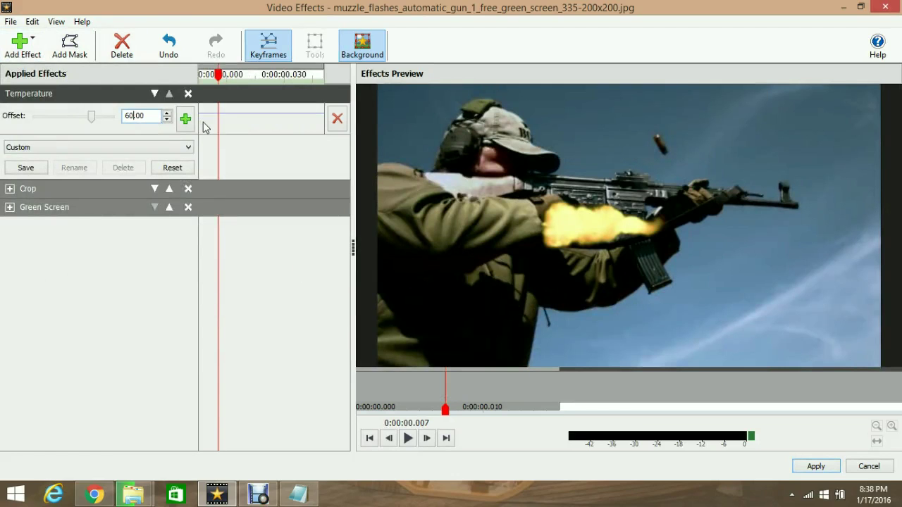
{"action": "left_click", "coordinate": [22, 46]}
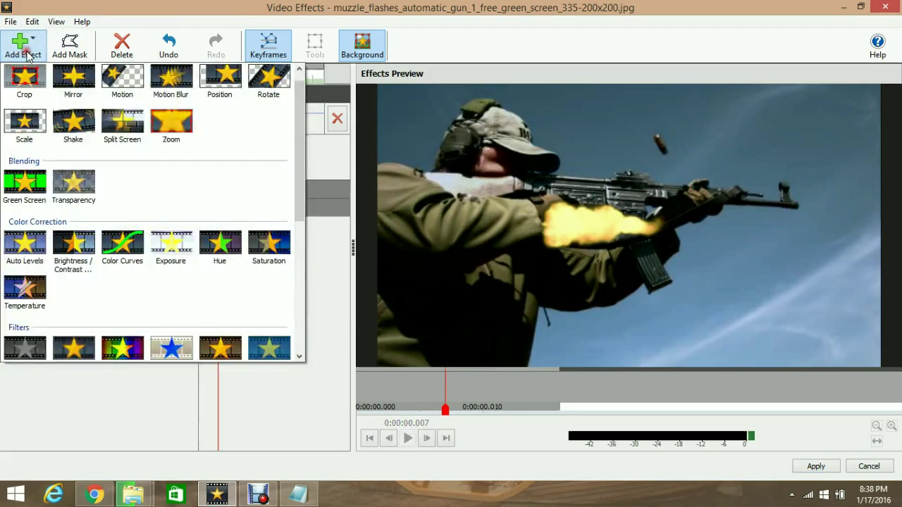
{"action": "left_click_drag", "start_coordinate": [298, 134], "coordinate": [300, 231]}
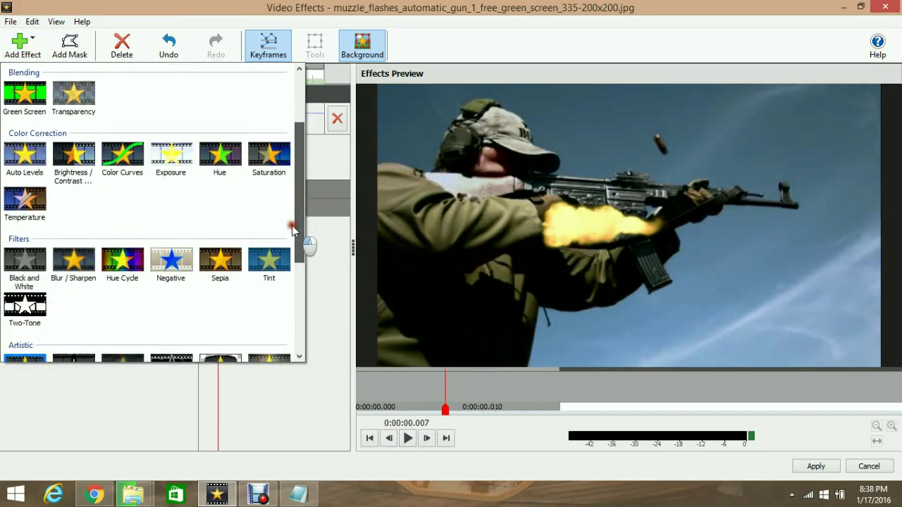
{"action": "scroll", "coordinate": [287, 215], "scroll_direction": "up", "scroll_amount": 2}
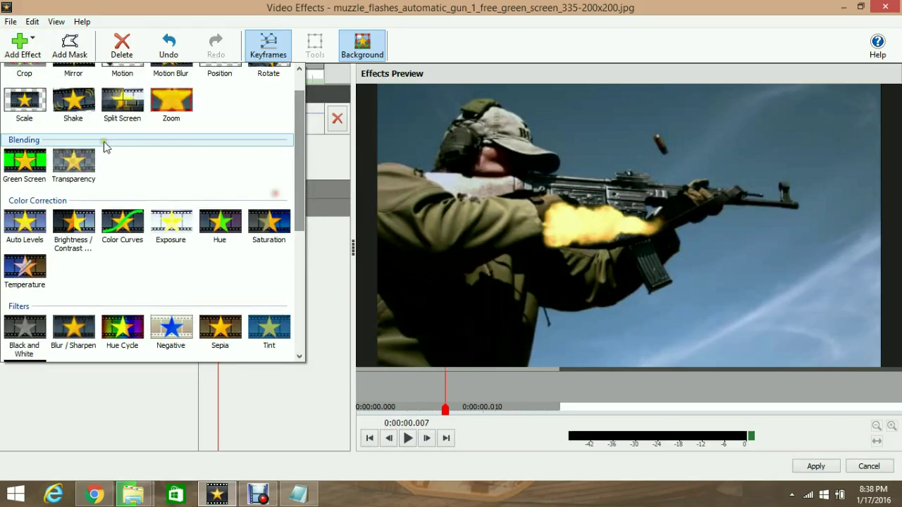
{"action": "left_click", "coordinate": [74, 171]}
{"action": "left_click_drag", "start_coordinate": [85, 116], "coordinate": [97, 117]}
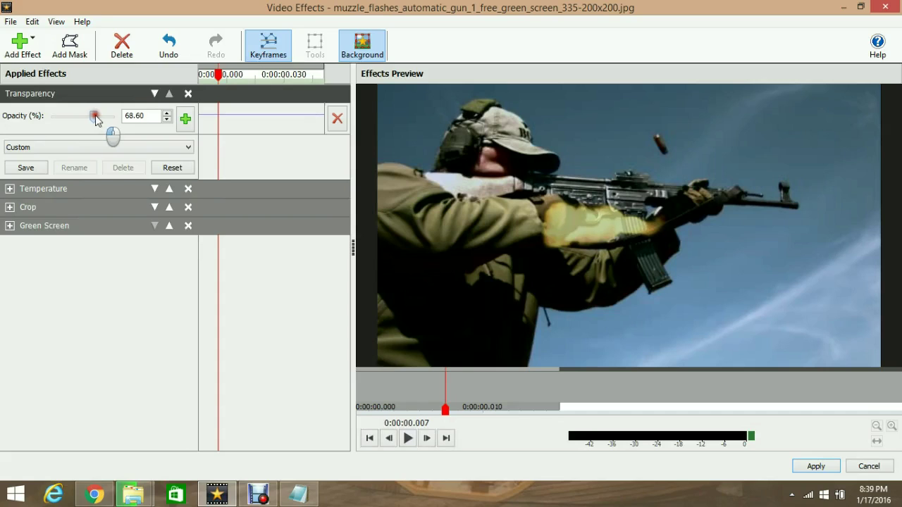
{"action": "type", "text": "70"}
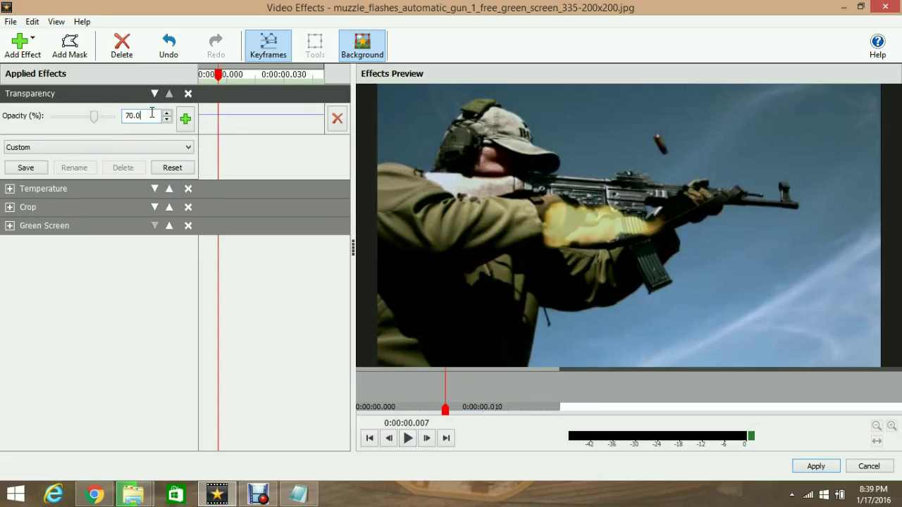
{"action": "left_click", "coordinate": [22, 46]}
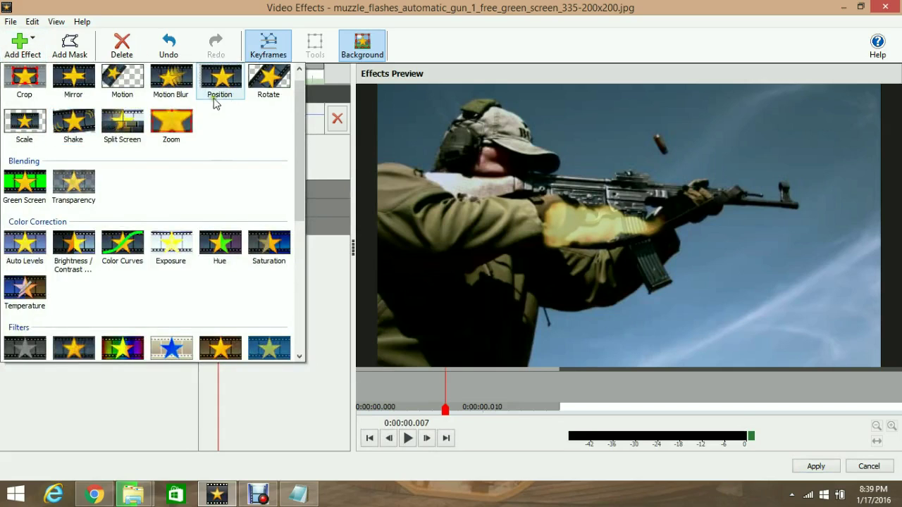
Step: Add a Scale effect to the flash with width and height both 85%
{"action": "left_click", "coordinate": [24, 121]}
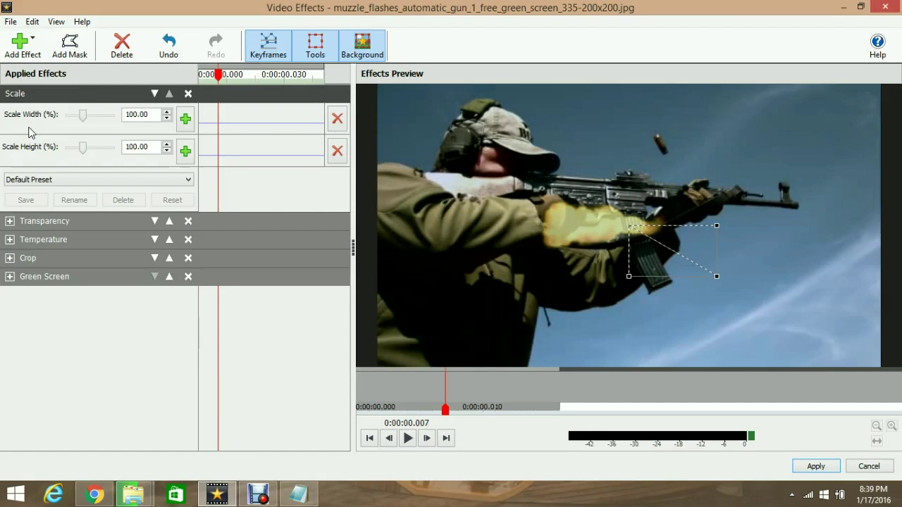
{"action": "left_click_drag", "start_coordinate": [82, 116], "coordinate": [78, 115]}
{"action": "double_click", "coordinate": [138, 114]}
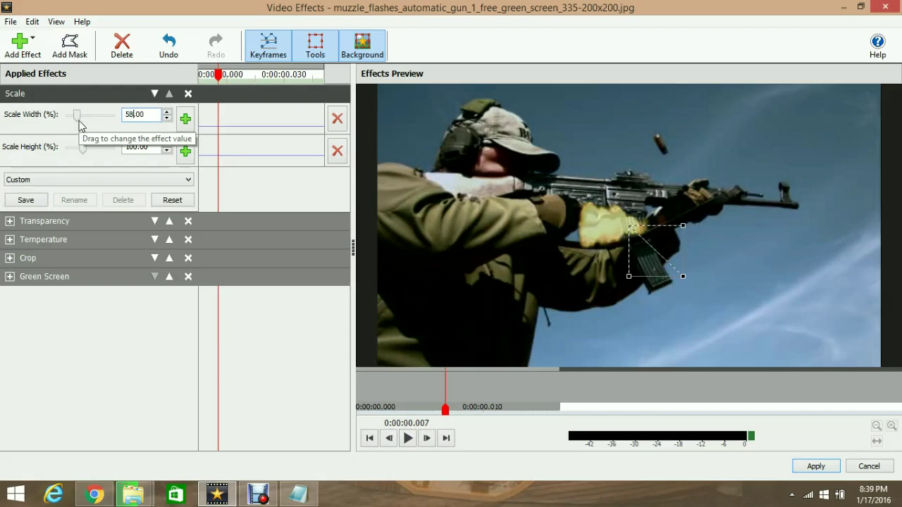
{"action": "type", "text": "85"}
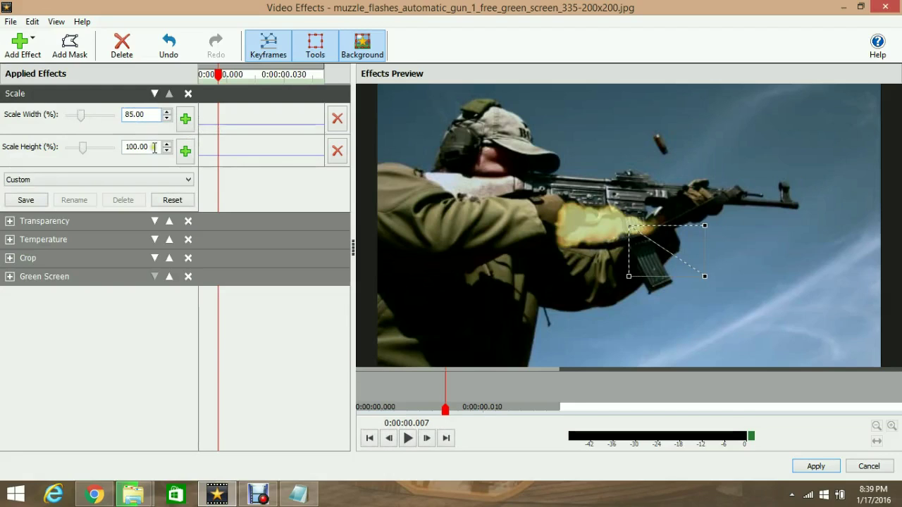
{"action": "double_click", "coordinate": [138, 146]}
{"action": "type", "text": "85"}
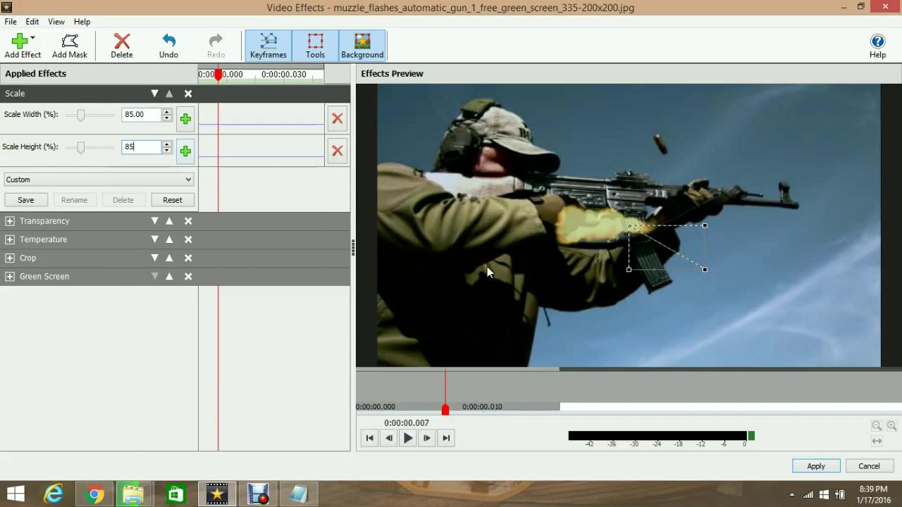
{"action": "left_click", "coordinate": [23, 44]}
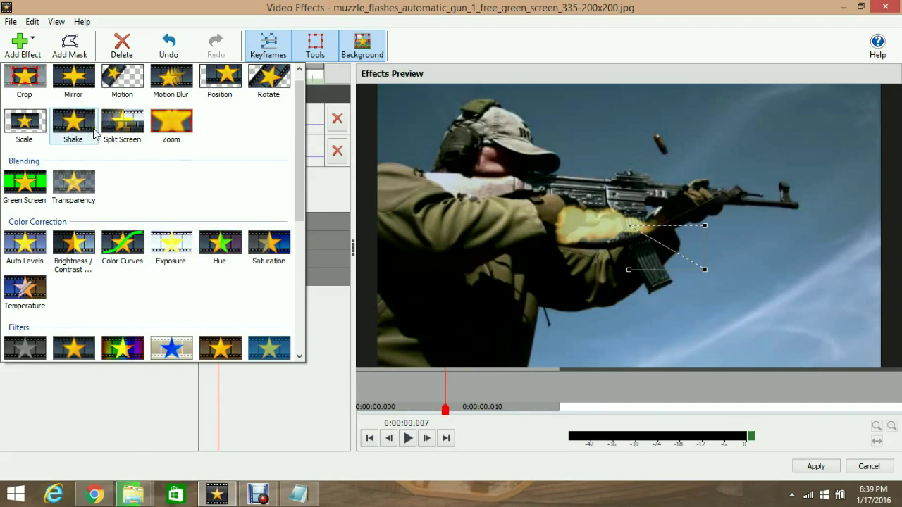
Step: Add Position and Rotate effects to the flash, rotating it to 3 degrees
{"action": "left_click", "coordinate": [219, 81]}
{"action": "left_click_drag", "start_coordinate": [574, 215], "coordinate": [817, 205]}
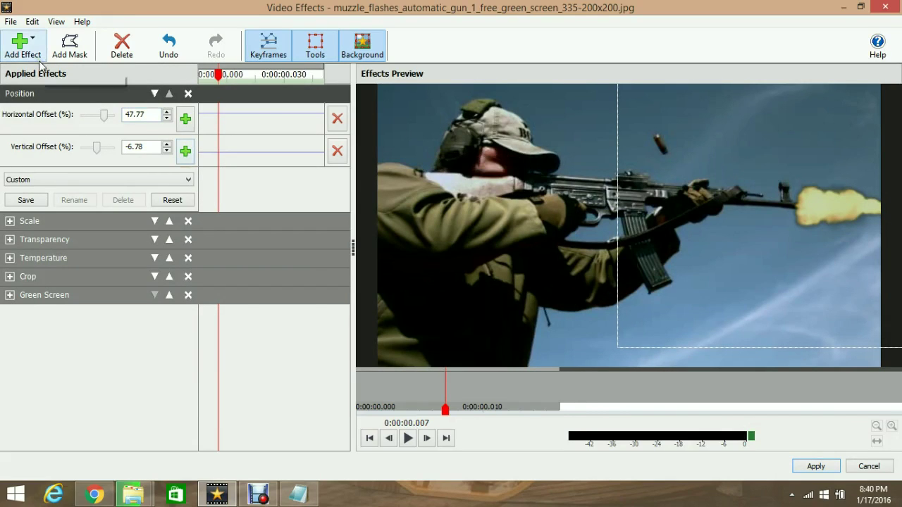
{"action": "left_click", "coordinate": [22, 45]}
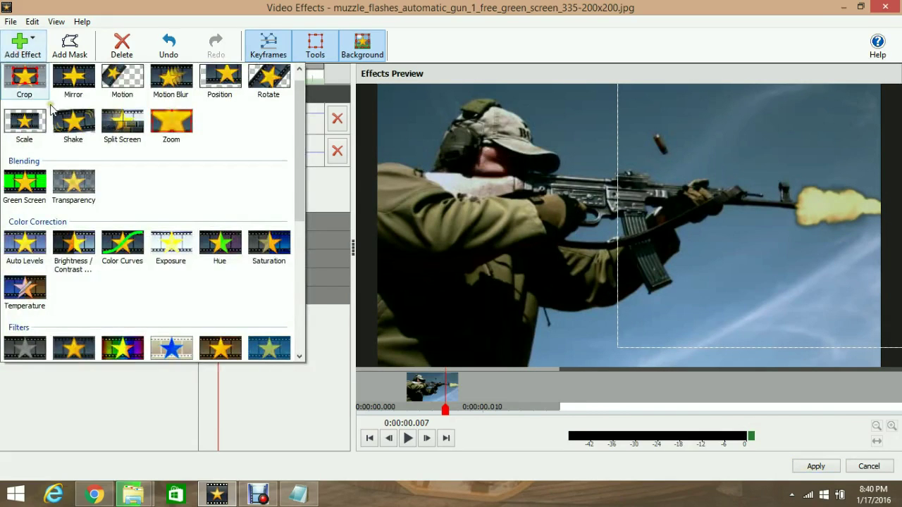
{"action": "left_click", "coordinate": [268, 79]}
{"action": "left_click", "coordinate": [167, 176]}
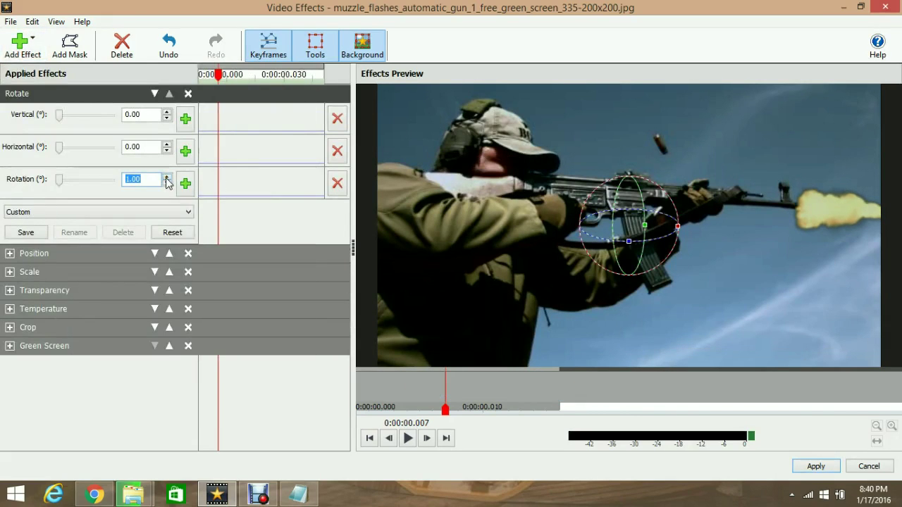
{"action": "left_click", "coordinate": [167, 176]}
{"action": "left_click", "coordinate": [167, 176]}
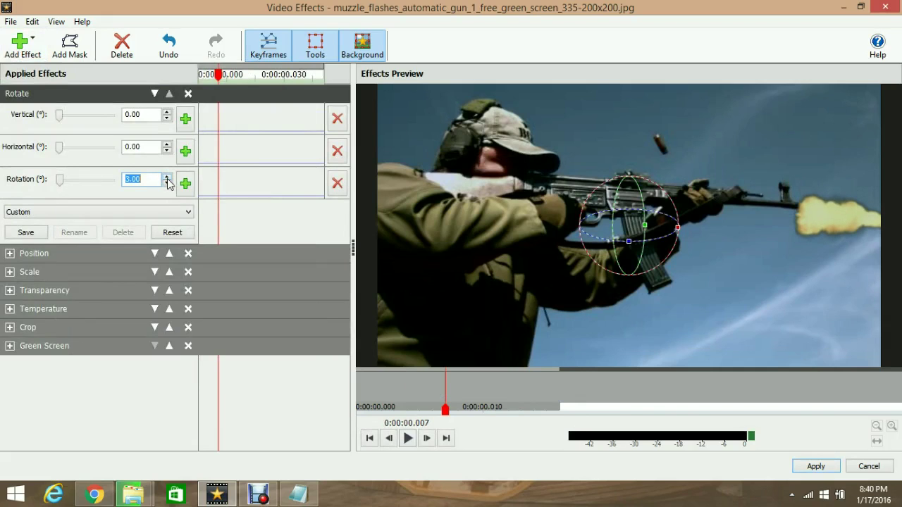
Step: Move Position above Rotate, place the flash at the muzzle (47.77%, -5.37%), and apply
{"action": "left_click", "coordinate": [169, 253]}
{"action": "left_click", "coordinate": [35, 99]}
{"action": "left_click_drag", "start_coordinate": [678, 195], "coordinate": [822, 237]}
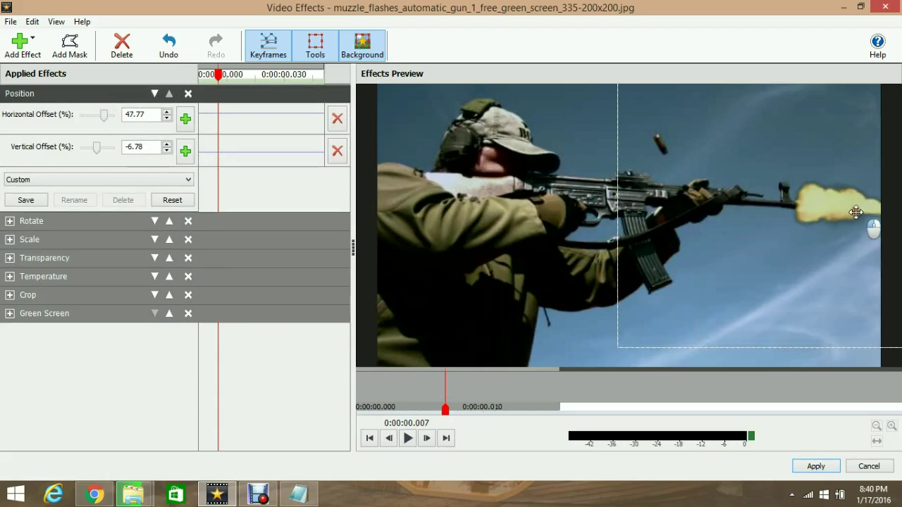
{"action": "left_click_drag", "start_coordinate": [857, 212], "coordinate": [860, 219]}
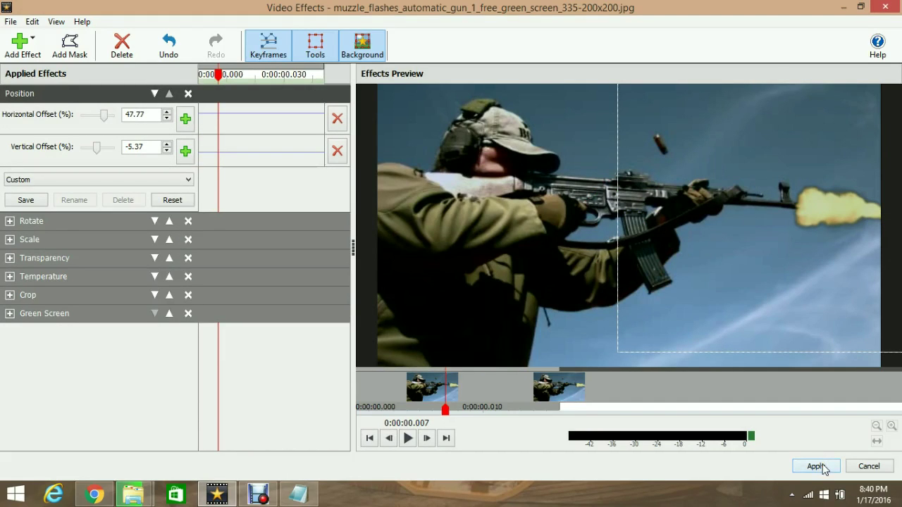
{"action": "left_click", "coordinate": [816, 466]}
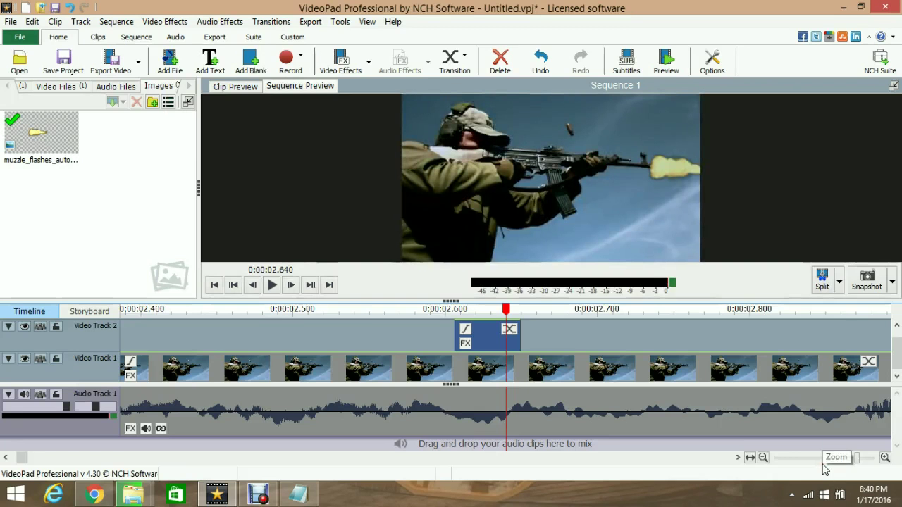
{"action": "left_click", "coordinate": [233, 284]}
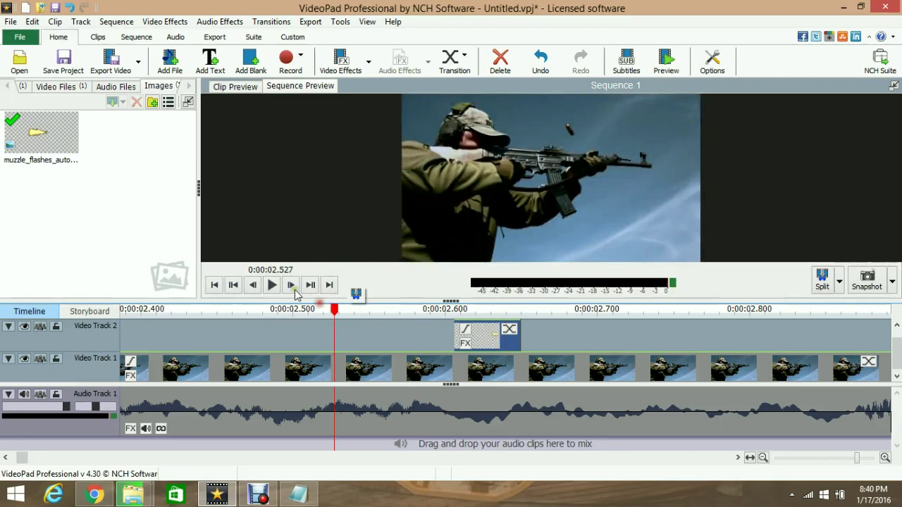
{"action": "left_click", "coordinate": [310, 285]}
{"action": "left_click", "coordinate": [20, 460]}
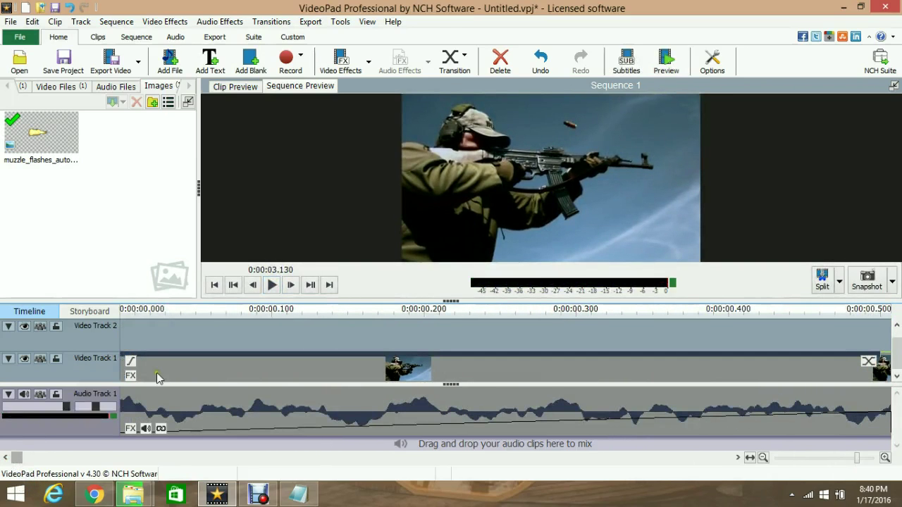
{"action": "left_click", "coordinate": [140, 314]}
{"action": "scroll", "coordinate": [295, 314], "scroll_direction": "down", "scroll_amount": 5}
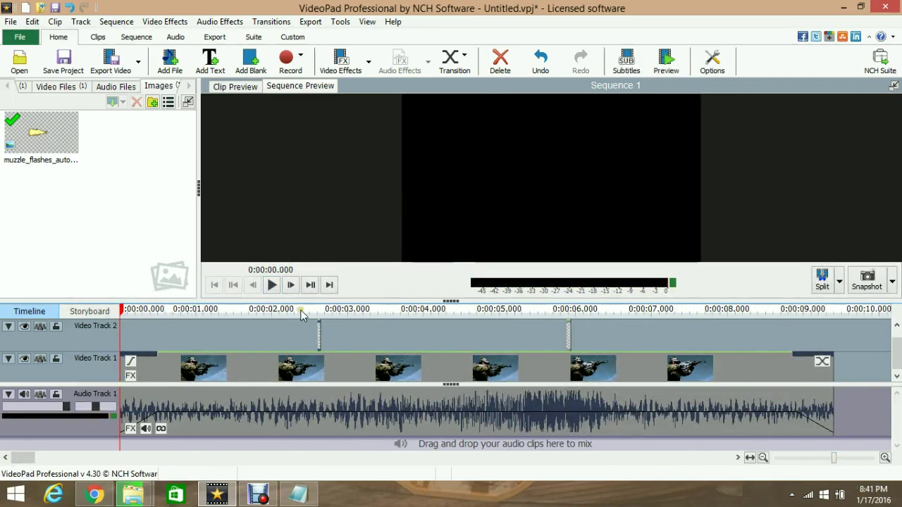
{"action": "left_click", "coordinate": [272, 285]}
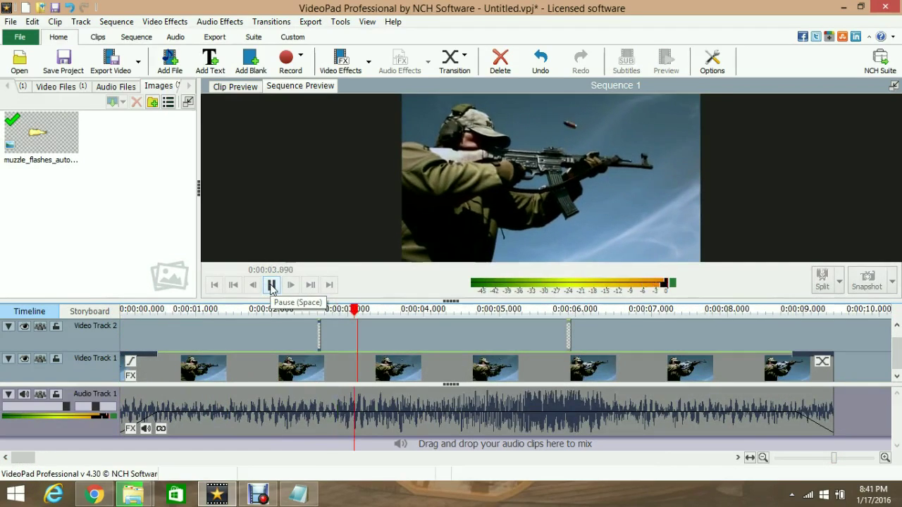
Step: Pause playback and copy the muzzle flash clip
{"action": "left_click", "coordinate": [272, 285]}
{"action": "left_click", "coordinate": [322, 314]}
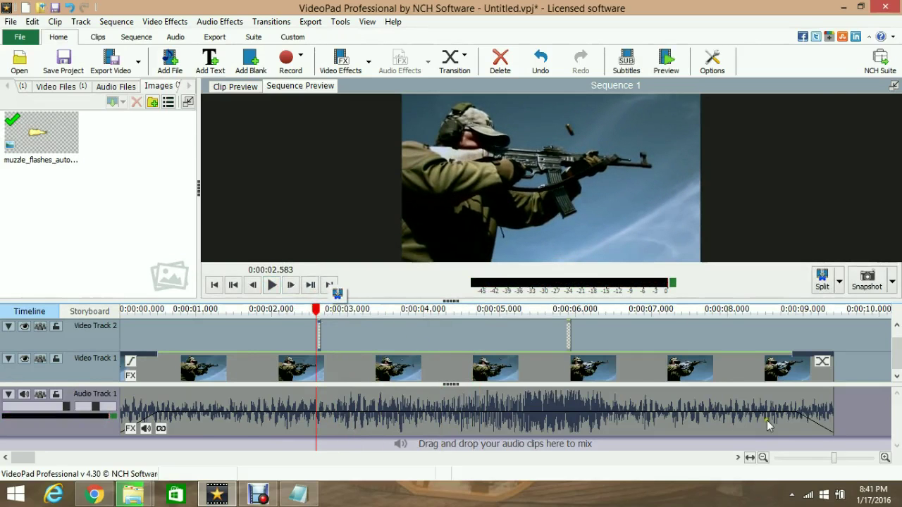
{"action": "left_click_drag", "start_coordinate": [834, 460], "coordinate": [854, 459]}
{"action": "right_click", "coordinate": [578, 337]}
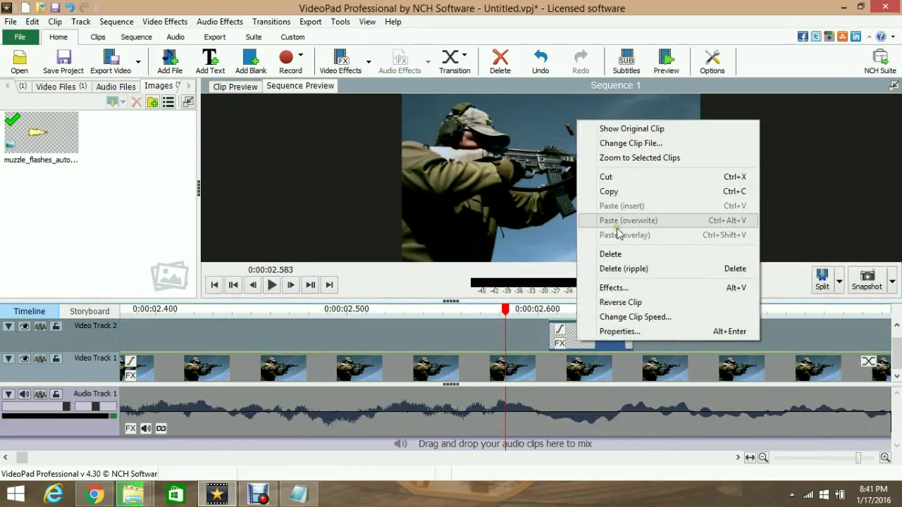
{"action": "left_click", "coordinate": [633, 192]}
Step: Paste the flash copy at 0:00:05.890 on Video Track 2 and add a Position effect
{"action": "mouse_move", "coordinate": [854, 460]}
{"action": "left_mouse_down"}
{"action": "mouse_move", "coordinate": [835, 460]}
{"action": "mouse_move", "coordinate": [859, 459]}
{"action": "left_mouse_up"}
{"action": "left_click", "coordinate": [596, 313]}
{"action": "left_click_drag", "start_coordinate": [505, 310], "coordinate": [564, 310]}
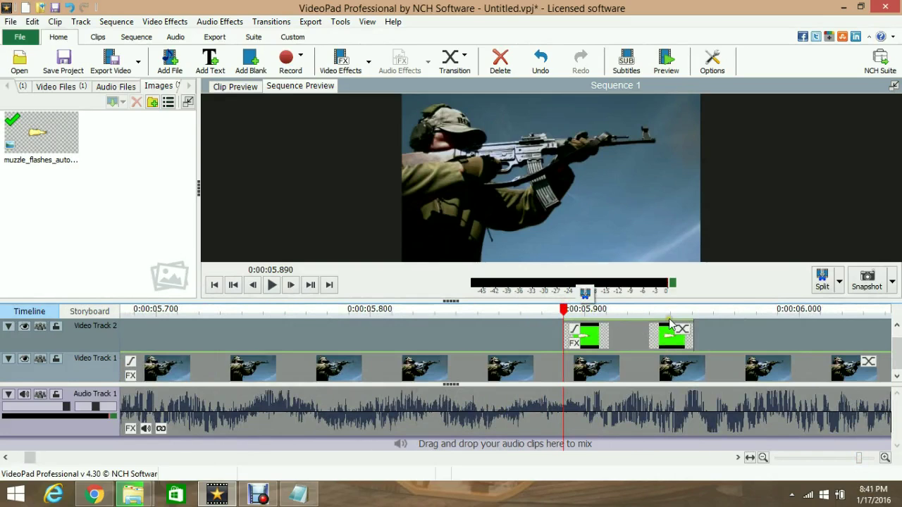
{"action": "mouse_move", "coordinate": [671, 334]}
{"action": "left_mouse_down"}
{"action": "mouse_move", "coordinate": [613, 328]}
{"action": "mouse_move", "coordinate": [614, 367]}
{"action": "left_mouse_up"}
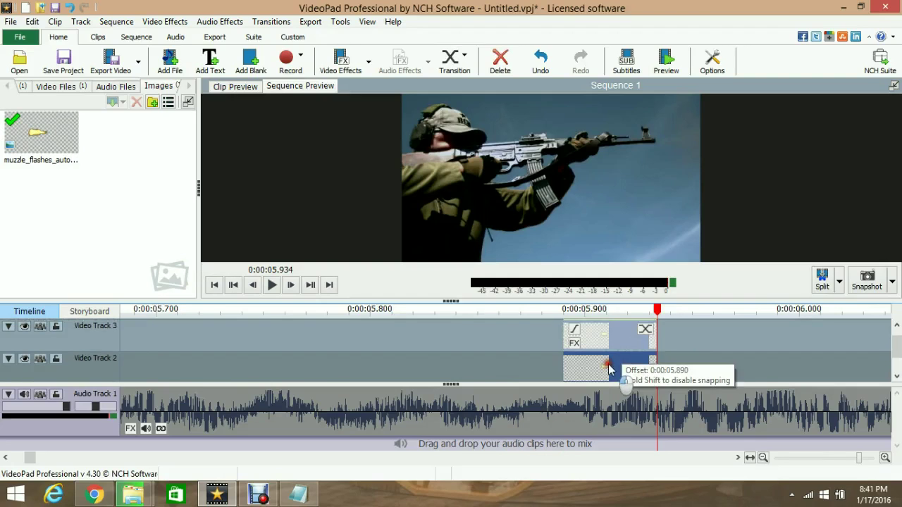
{"action": "left_click", "coordinate": [572, 310]}
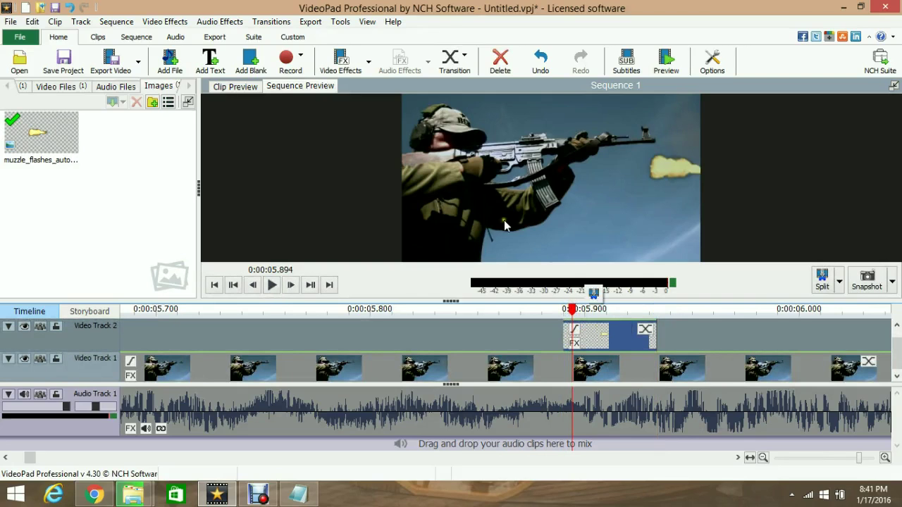
{"action": "left_click", "coordinate": [373, 65]}
{"action": "left_click", "coordinate": [549, 92]}
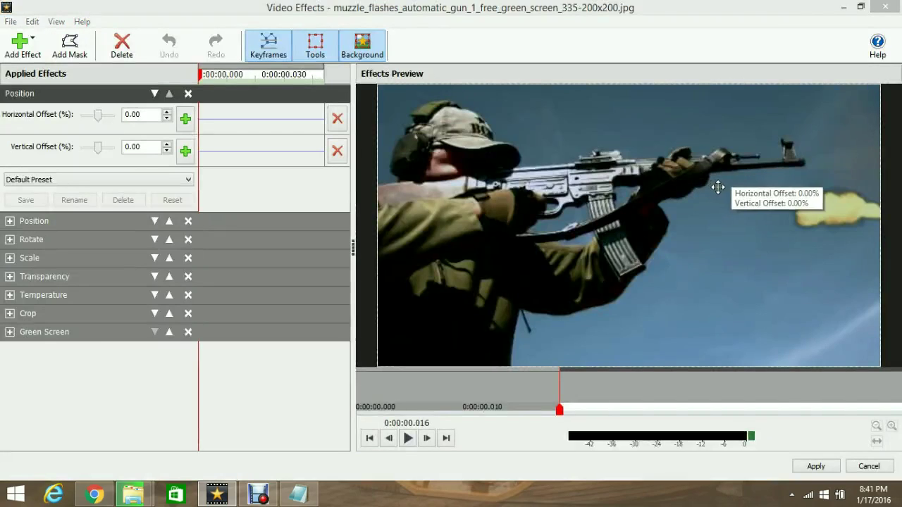
Step: Move the second flash toward the muzzle and tilt it about 354° with Rotate
{"action": "left_click_drag", "start_coordinate": [843, 210], "coordinate": [854, 162]}
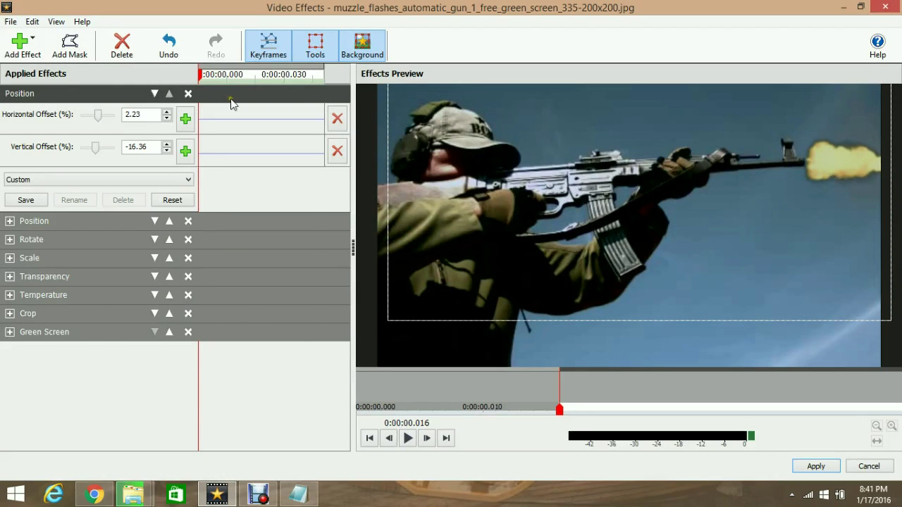
{"action": "left_click", "coordinate": [22, 46]}
{"action": "left_click", "coordinate": [268, 81]}
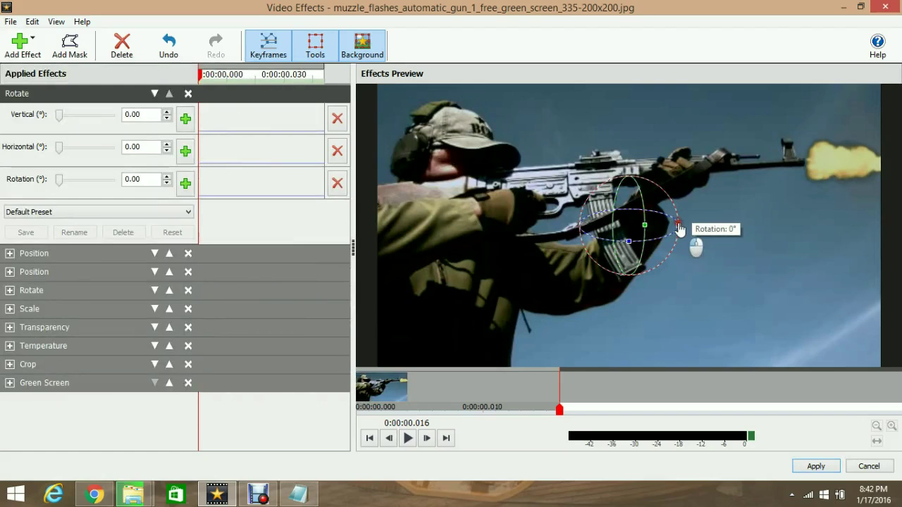
{"action": "left_click_drag", "start_coordinate": [678, 227], "coordinate": [681, 225]}
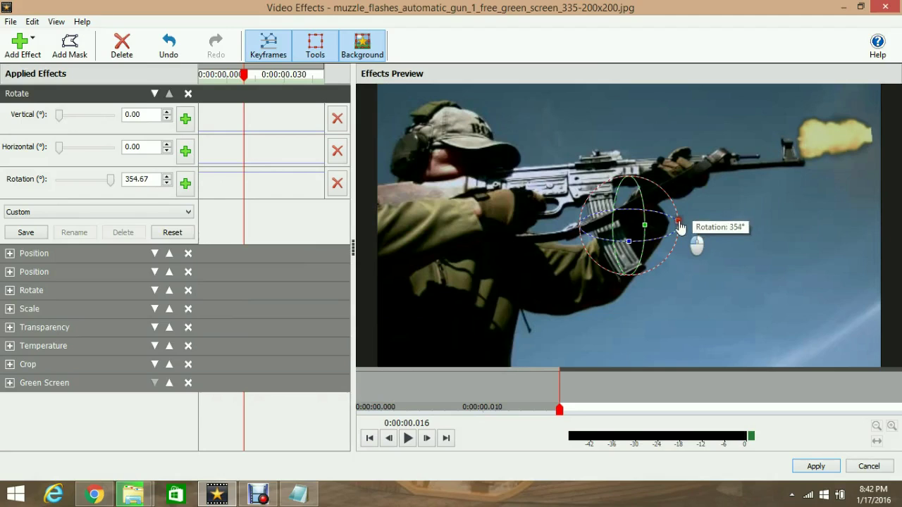
Step: Add another Position effect at offset 1.05%, 5.84% and apply the effects
{"action": "left_click", "coordinate": [23, 46]}
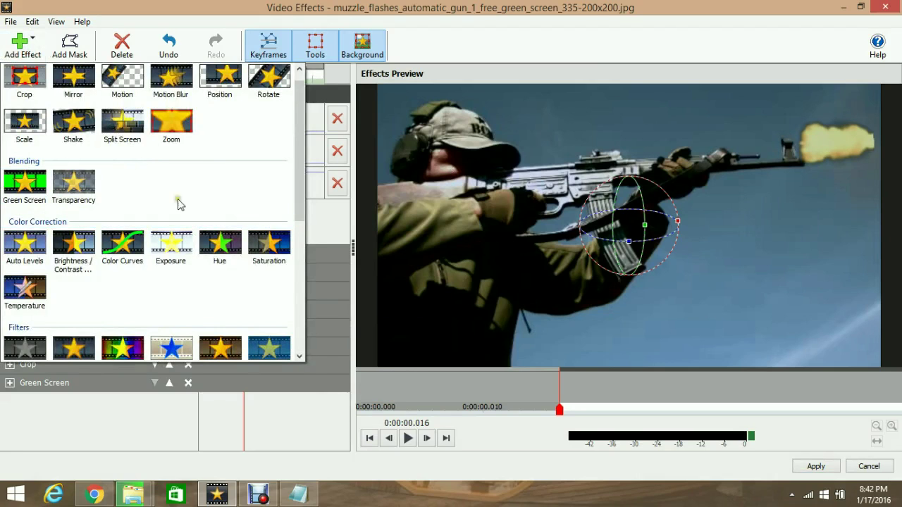
{"action": "left_click", "coordinate": [219, 79]}
{"action": "left_click_drag", "start_coordinate": [829, 151], "coordinate": [834, 167]}
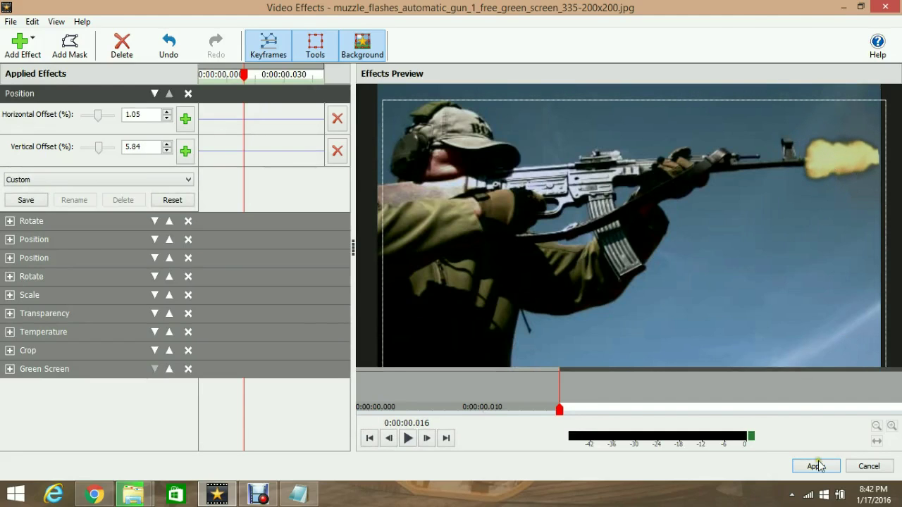
{"action": "left_click", "coordinate": [816, 466]}
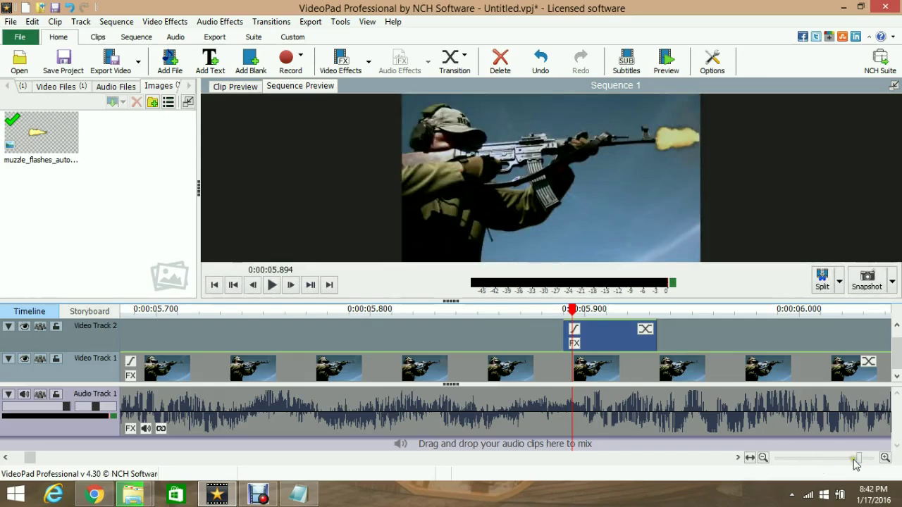
Step: Play back the full sequence, then clear the color-grading note and minimize Notepad
{"action": "left_click_drag", "start_coordinate": [874, 458], "coordinate": [829, 460]}
{"action": "left_click", "coordinate": [272, 284]}
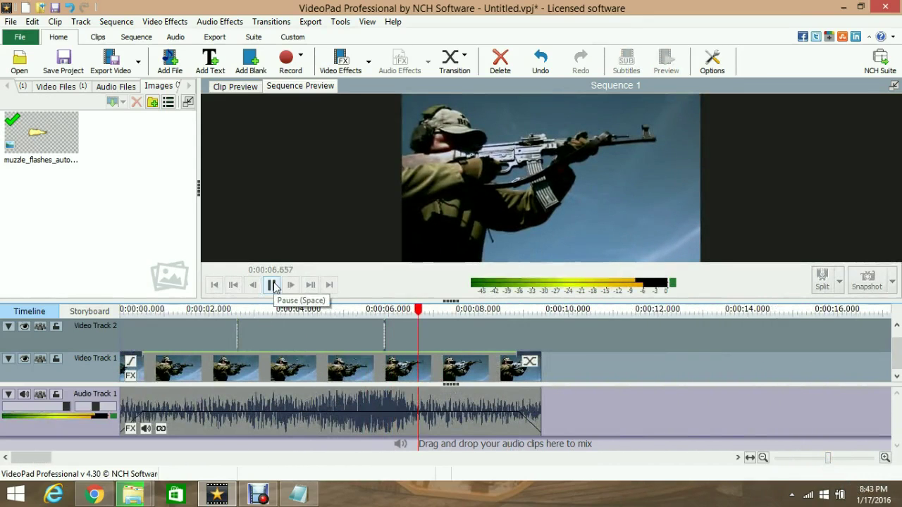
{"action": "left_click", "coordinate": [298, 494]}
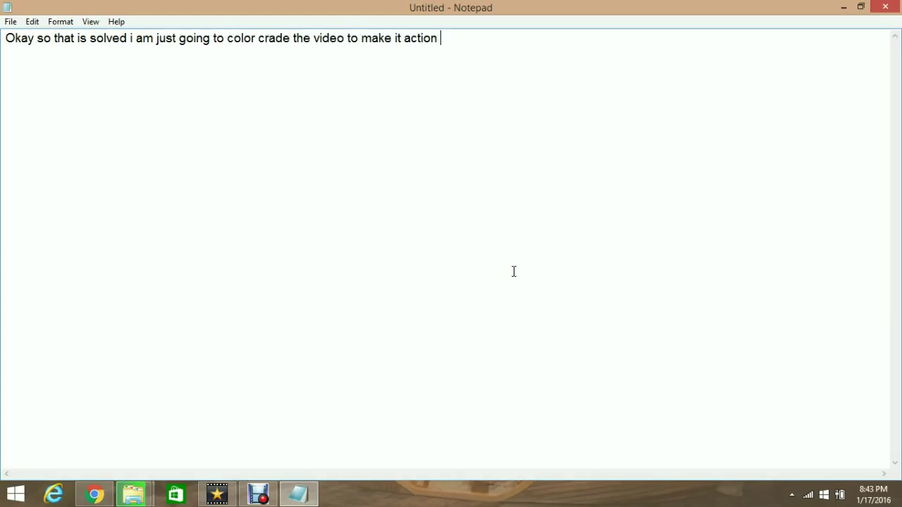
{"action": "key", "text": "ctrl+a"}
{"action": "key", "text": "BackSpace"}
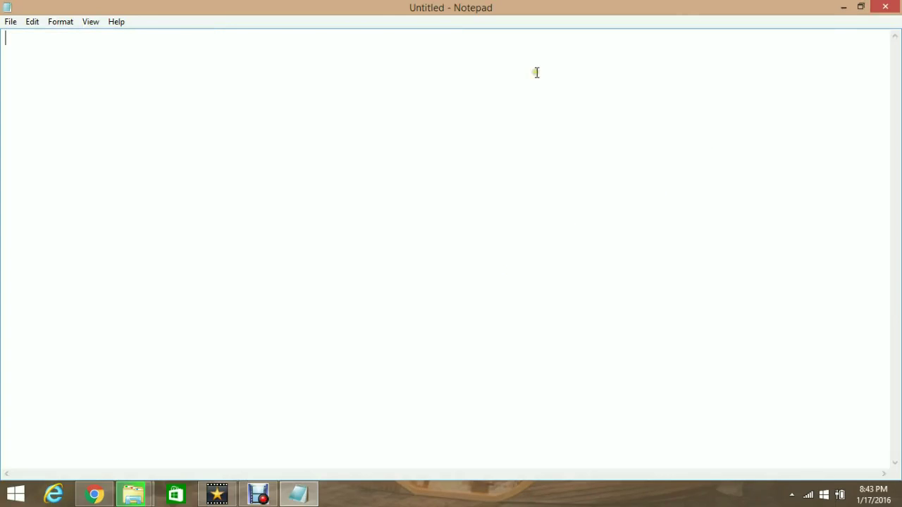
{"action": "left_click", "coordinate": [843, 8]}
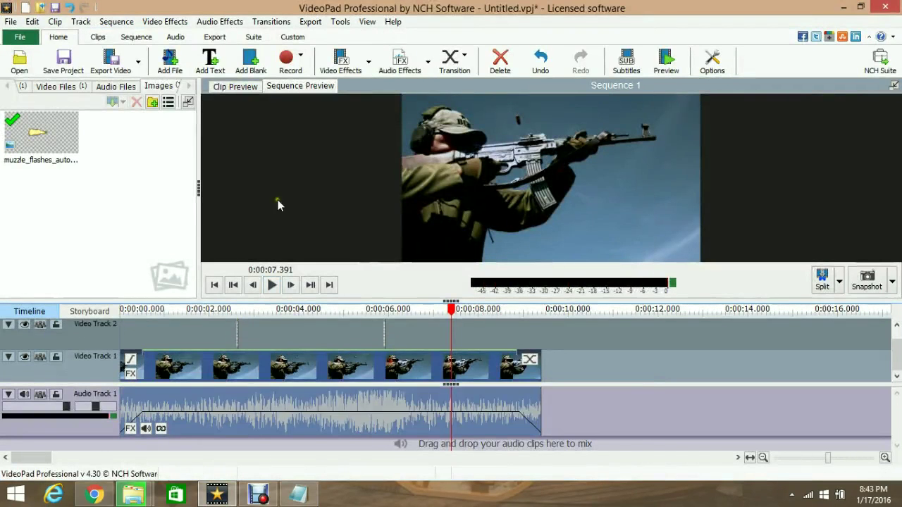
Step: Crop the rifle clip top and bottom with Y1 10 and Y2 90
{"action": "left_click", "coordinate": [369, 62]}
{"action": "left_click", "coordinate": [340, 90]}
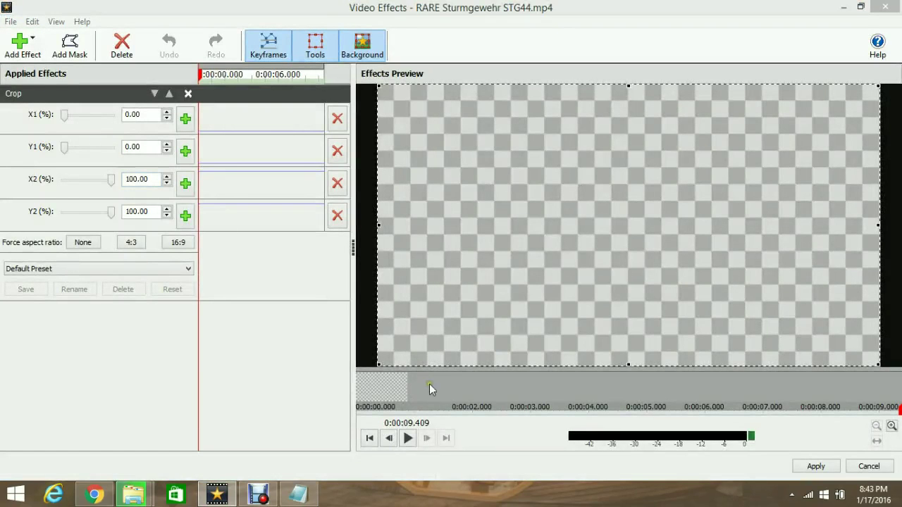
{"action": "left_click", "coordinate": [500, 386]}
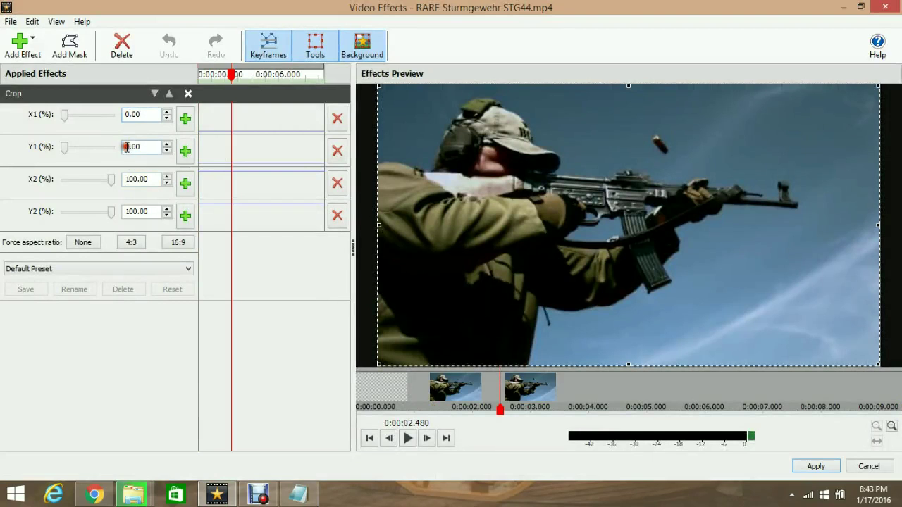
{"action": "type", "text": "1"}
{"action": "left_click", "coordinate": [127, 212]}
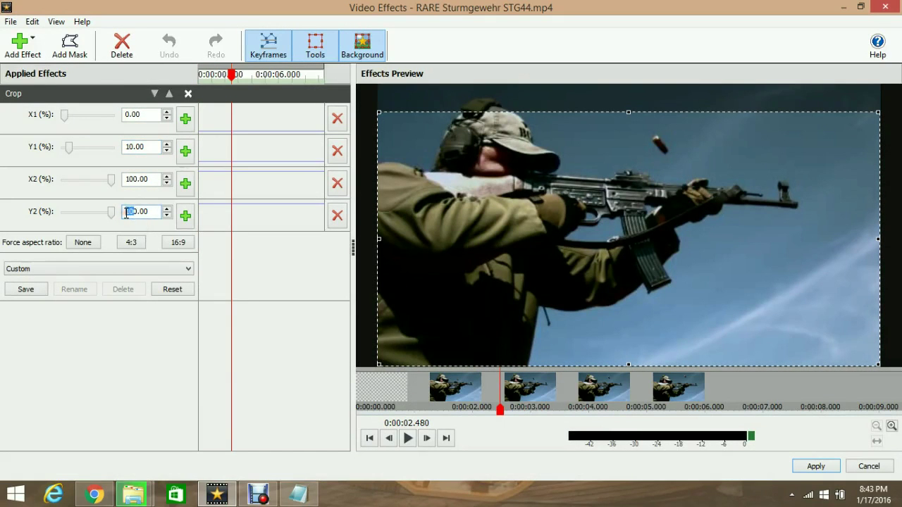
{"action": "type", "text": "9"}
Step: Add Exposure at -0.10 and Temperature with offset -20.22 to the rifle clip
{"action": "left_click", "coordinate": [22, 45]}
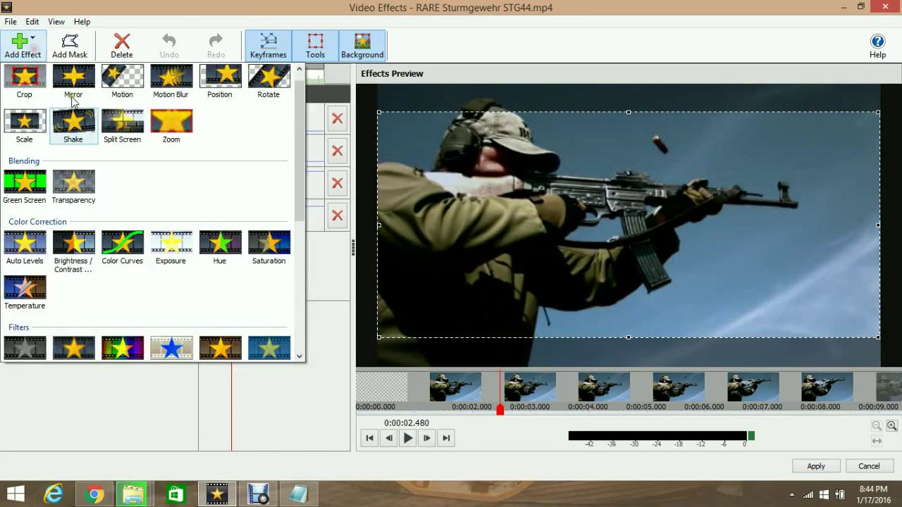
{"action": "left_click", "coordinate": [171, 246]}
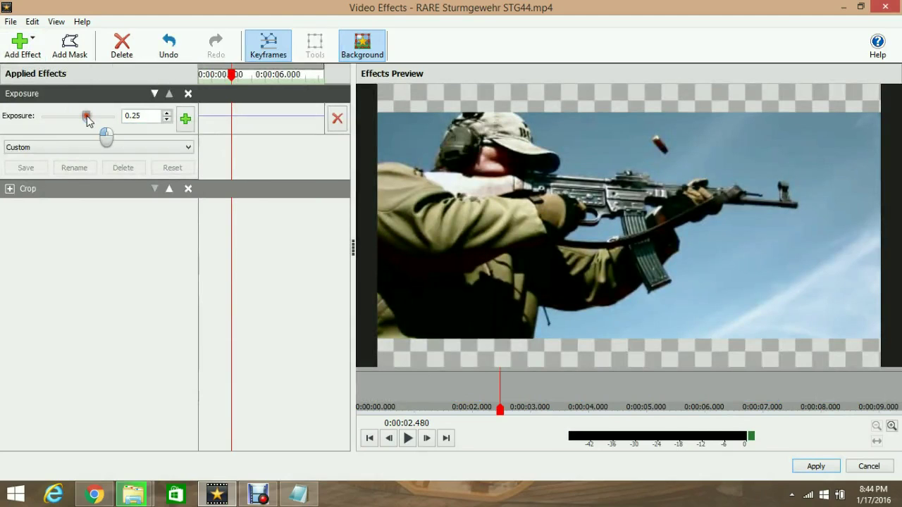
{"action": "left_click_drag", "start_coordinate": [86, 116], "coordinate": [74, 116]}
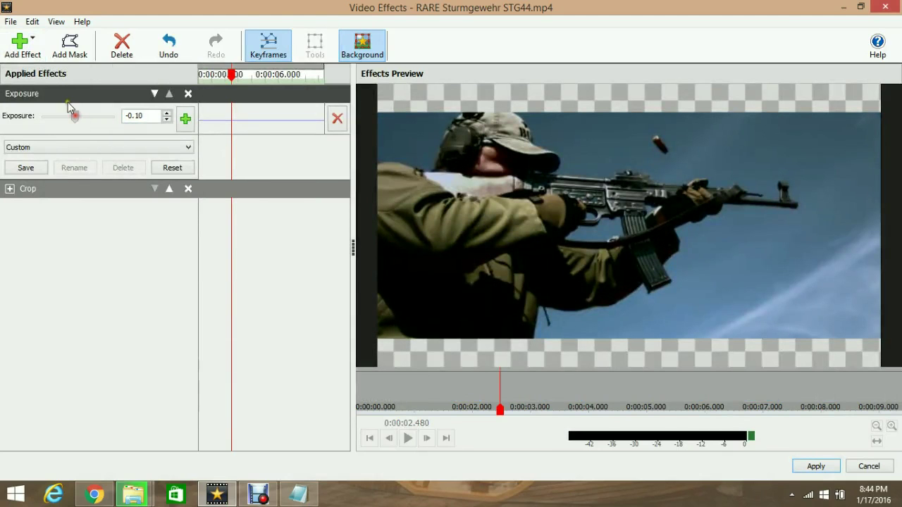
{"action": "left_click", "coordinate": [22, 45]}
{"action": "left_click", "coordinate": [24, 289]}
{"action": "left_click_drag", "start_coordinate": [92, 116], "coordinate": [68, 117]}
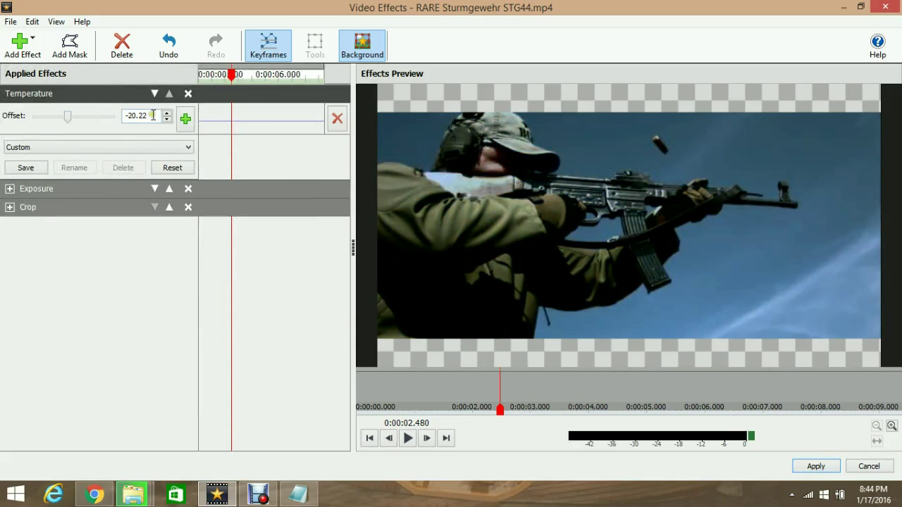
{"action": "left_click", "coordinate": [23, 45]}
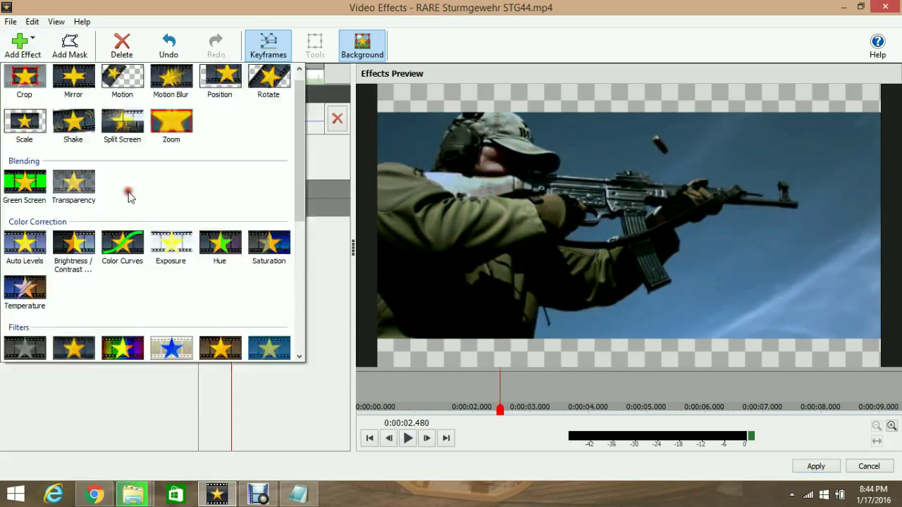
Step: Add a Color Curves effect and bend the red and blue curves downward
{"action": "left_click", "coordinate": [128, 252]}
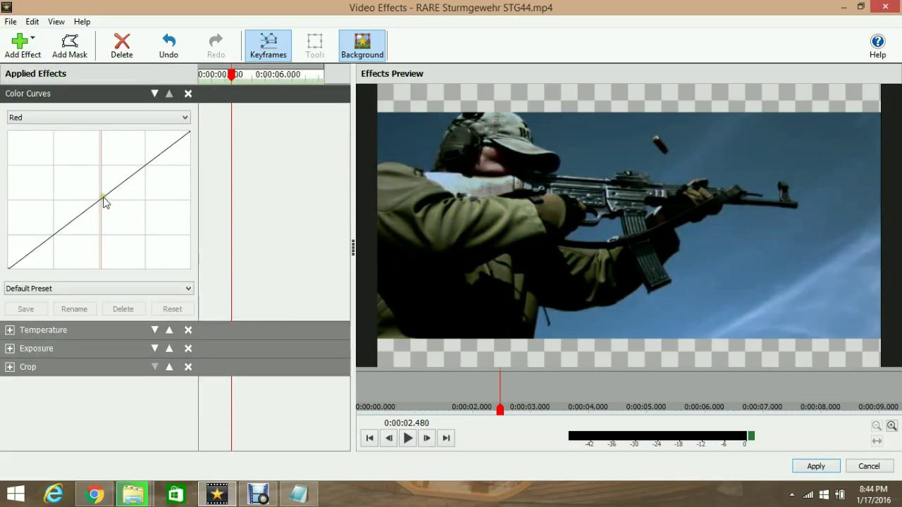
{"action": "left_click_drag", "start_coordinate": [105, 197], "coordinate": [107, 207]}
{"action": "left_click", "coordinate": [99, 117]}
{"action": "left_click", "coordinate": [98, 149]}
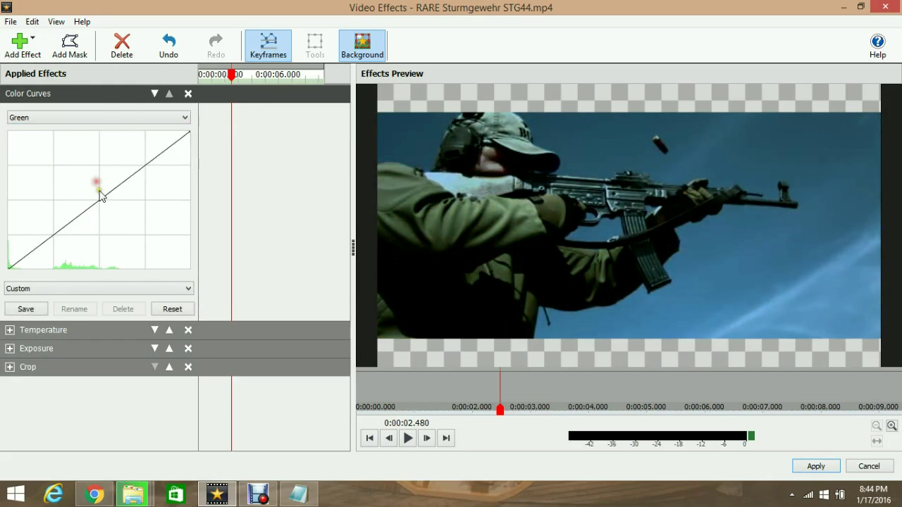
{"action": "left_click", "coordinate": [98, 117]}
{"action": "left_click", "coordinate": [21, 161]}
{"action": "left_click_drag", "start_coordinate": [104, 199], "coordinate": [110, 209]}
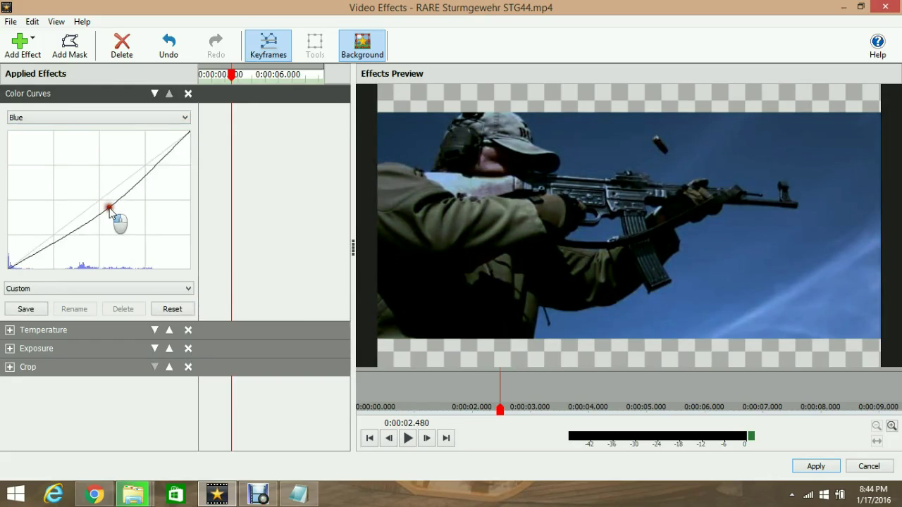
Step: Add Brightness/Contrast/Gamma with brightness 6 and contrast 1, and apply the effects to the clip
{"action": "left_click", "coordinate": [23, 45]}
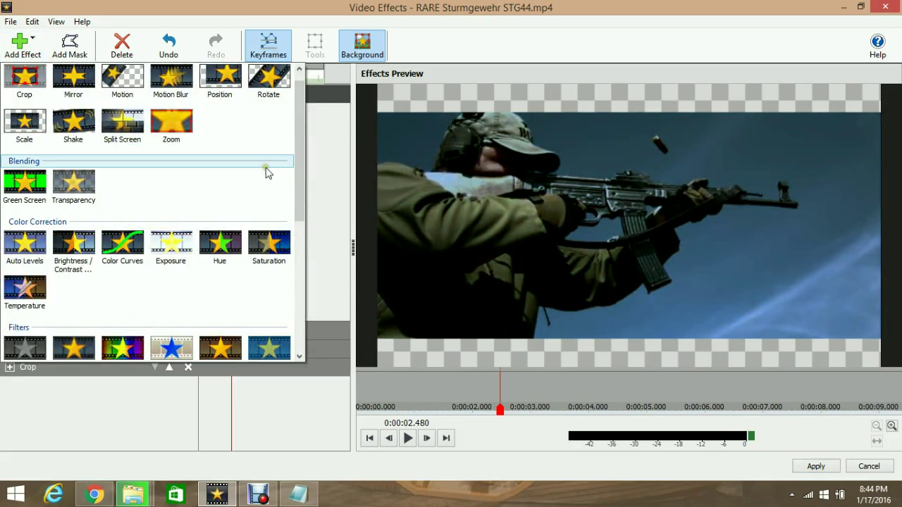
{"action": "scroll", "coordinate": [267, 172], "scroll_direction": "down", "scroll_amount": 1}
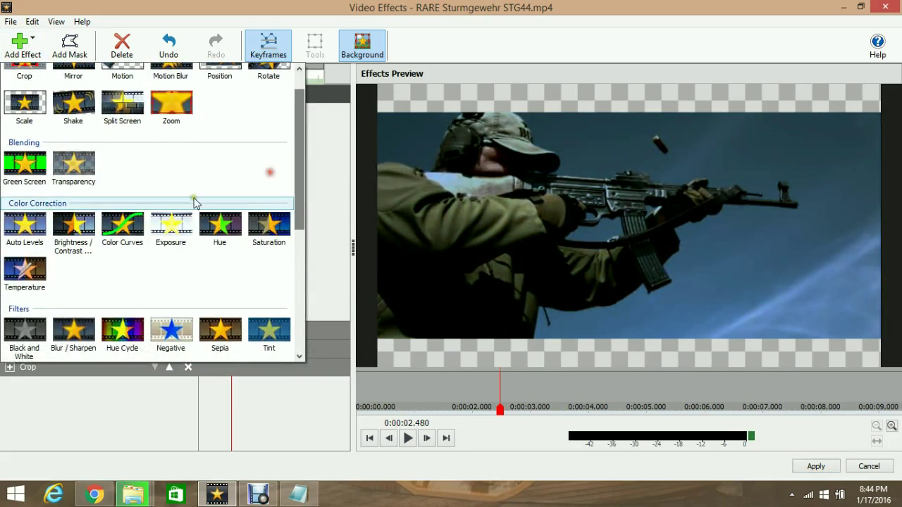
{"action": "left_click", "coordinate": [73, 226]}
{"action": "left_click_drag", "start_coordinate": [108, 117], "coordinate": [88, 116]}
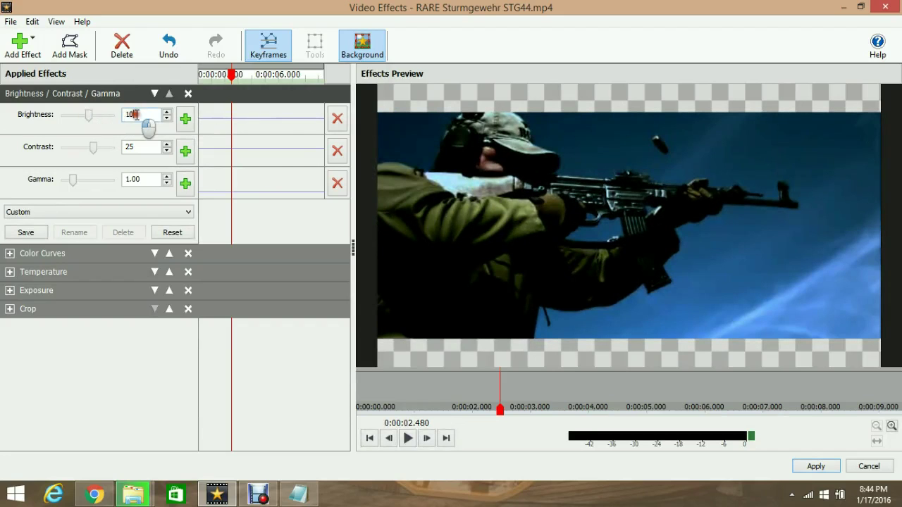
{"action": "double_click", "coordinate": [130, 116]}
{"action": "type", "text": "6"}
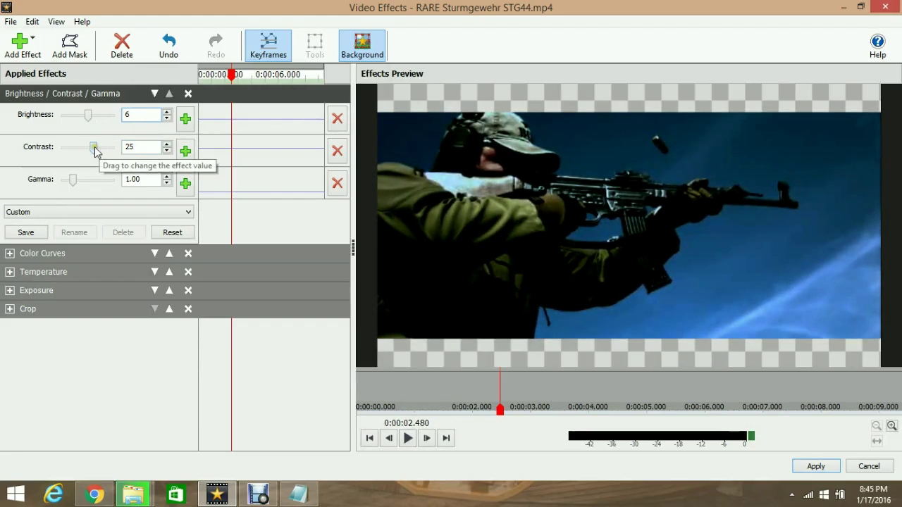
{"action": "left_click_drag", "start_coordinate": [93, 148], "coordinate": [89, 148]}
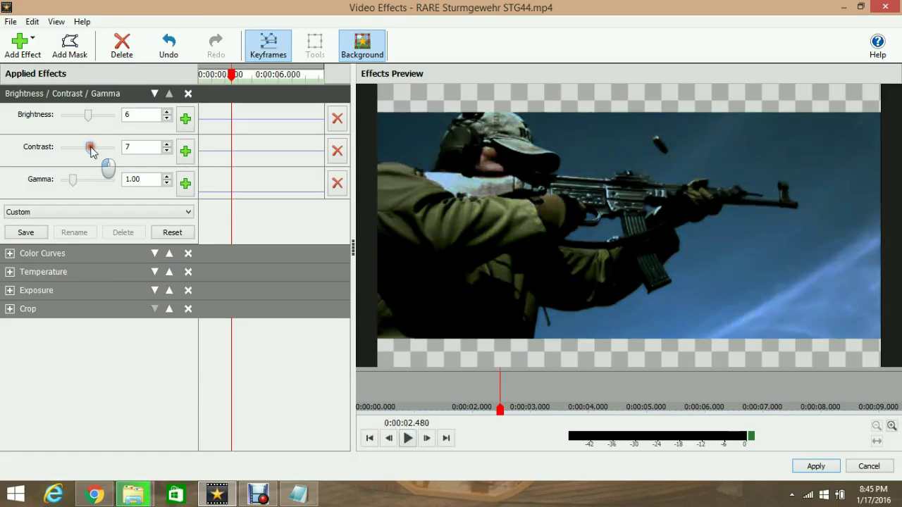
{"action": "double_click", "coordinate": [137, 146]}
{"action": "type", "text": "1"}
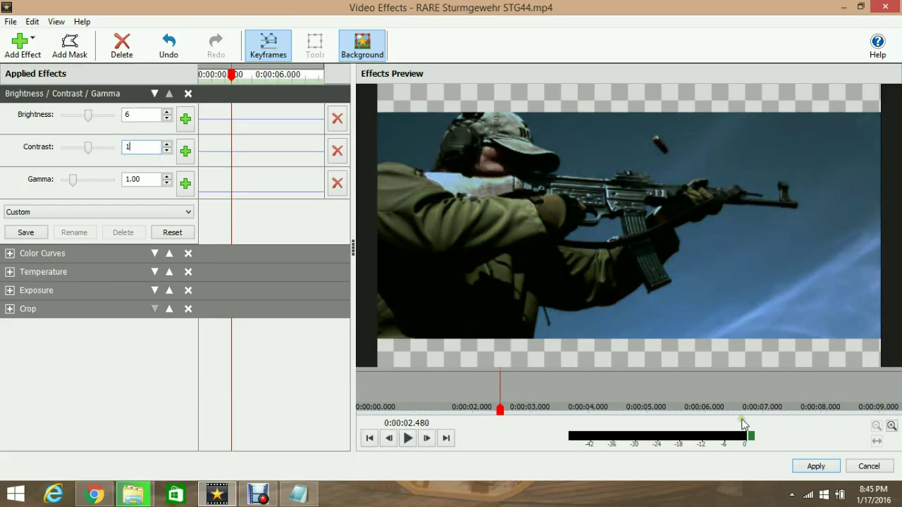
{"action": "left_click", "coordinate": [816, 467]}
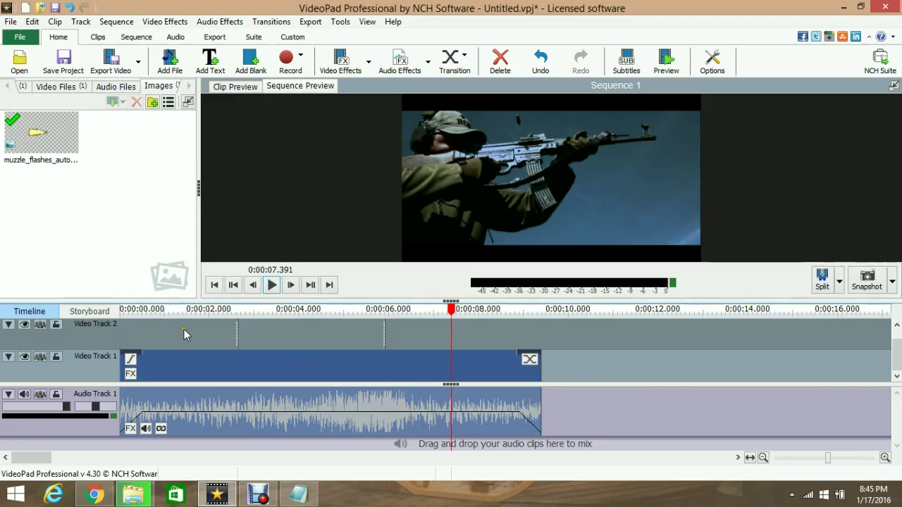
{"action": "left_click", "coordinate": [299, 496]}
{"action": "type", "text": "It's done..Now watch how it"}
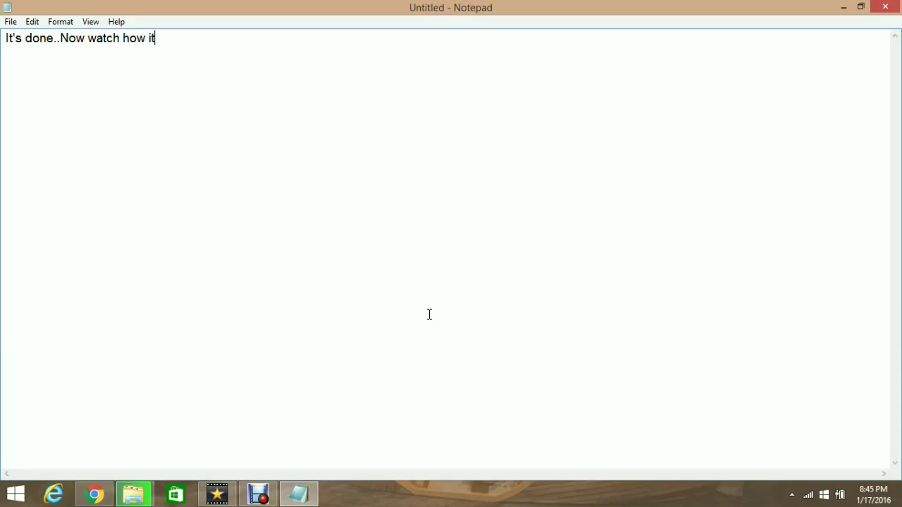
{"action": "type", "text": " and how it is now :D."}
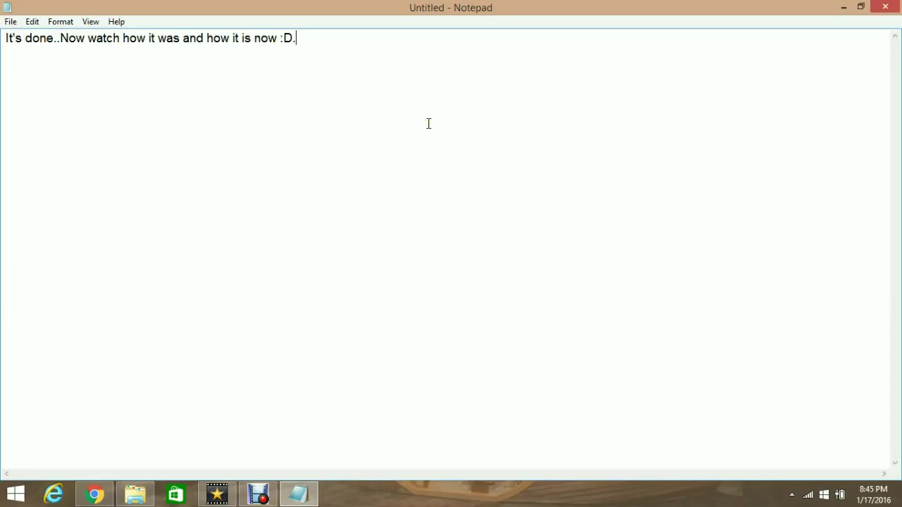
Step: Erase the earlier before-and-after note text in Notepad
{"action": "key", "text": "BackSpace"}
{"action": "key", "text": "BackSpace"}
{"action": "key", "text": "BackSpace"}
{"action": "key", "text": "BackSpace"}
{"action": "key", "text": "BackSpace"}
{"action": "key", "text": "BackSpace"}
{"action": "key", "text": "BackSpace"}
{"action": "key", "text": "BackSpace"}
{"action": "key", "text": "BackSpace"}
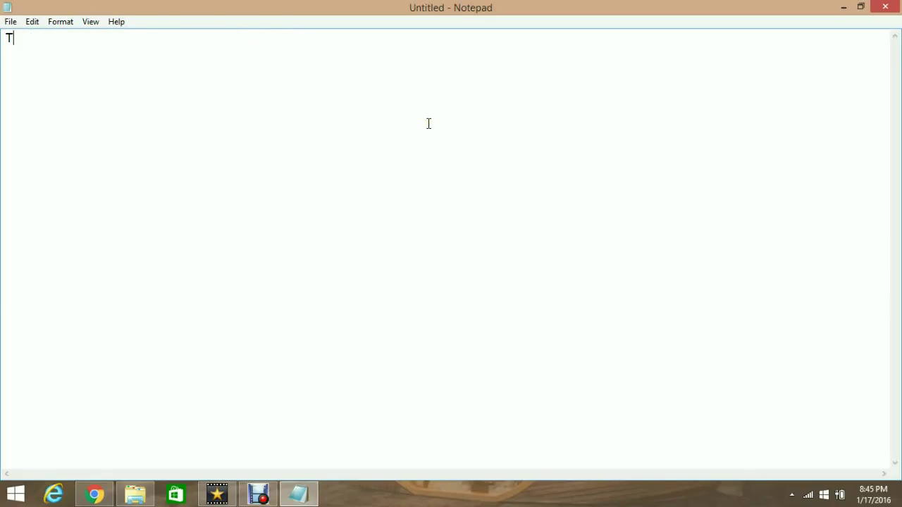